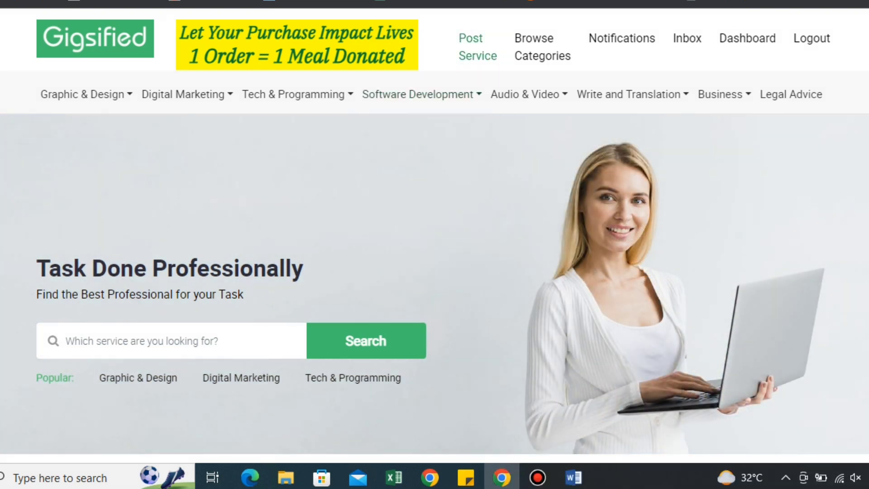
Step: Open the service posting page and review the required profile details, including the full About Yourself section
{"action": "left_click", "coordinate": [477, 47]}
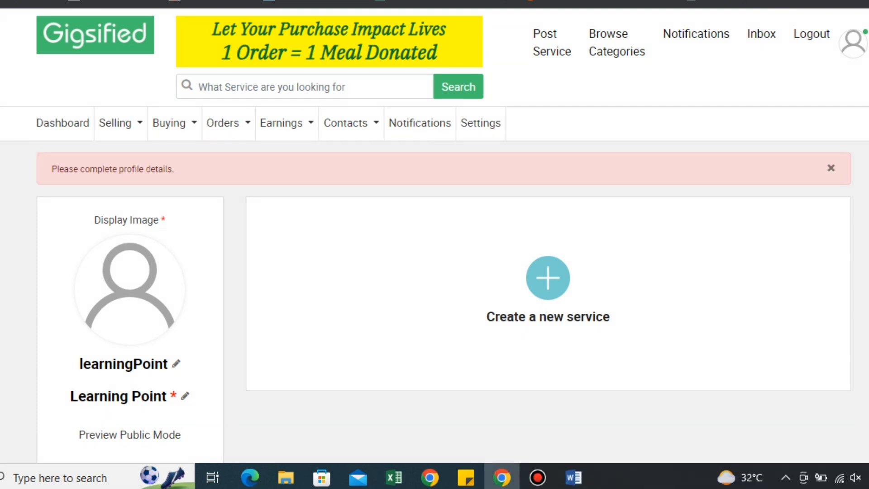
{"action": "scroll", "coordinate": [434, 271], "scroll_direction": "down", "scroll_amount": 2}
{"action": "scroll", "coordinate": [434, 271], "scroll_direction": "up", "scroll_amount": 1}
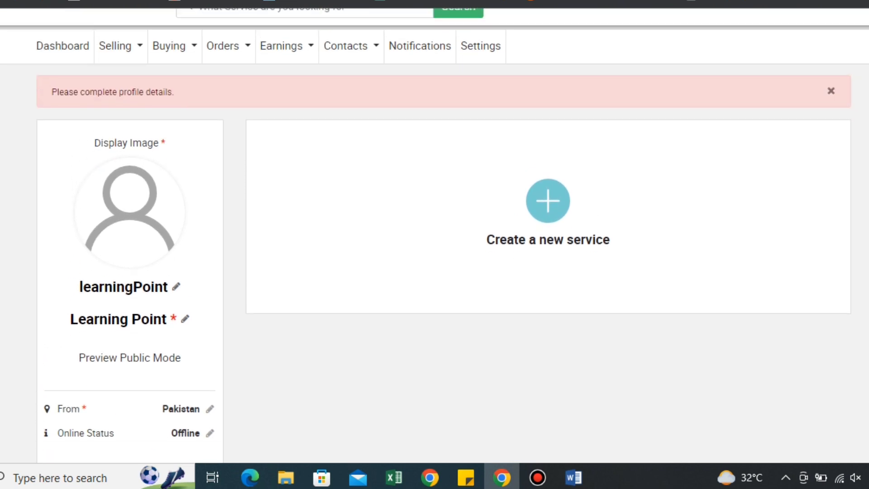
{"action": "scroll", "coordinate": [434, 271], "scroll_direction": "down", "scroll_amount": 1}
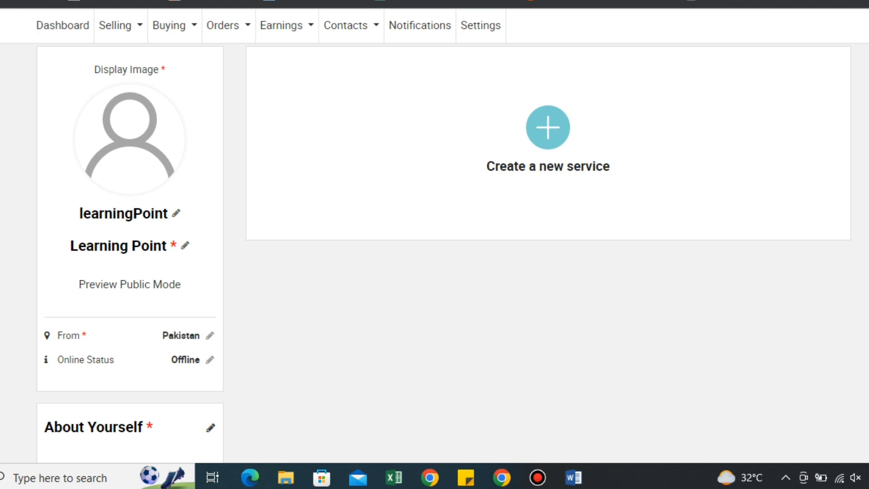
{"action": "left_click", "coordinate": [538, 477]}
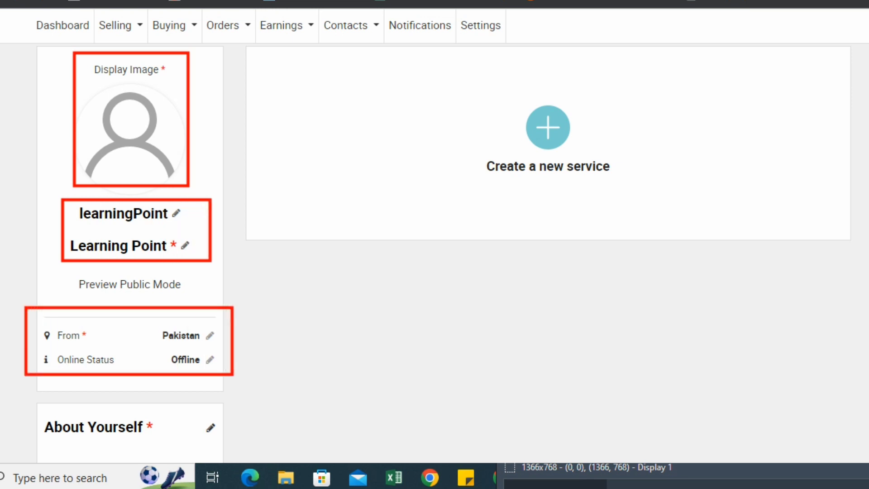
{"action": "scroll", "coordinate": [434, 249], "scroll_direction": "down", "scroll_amount": 6}
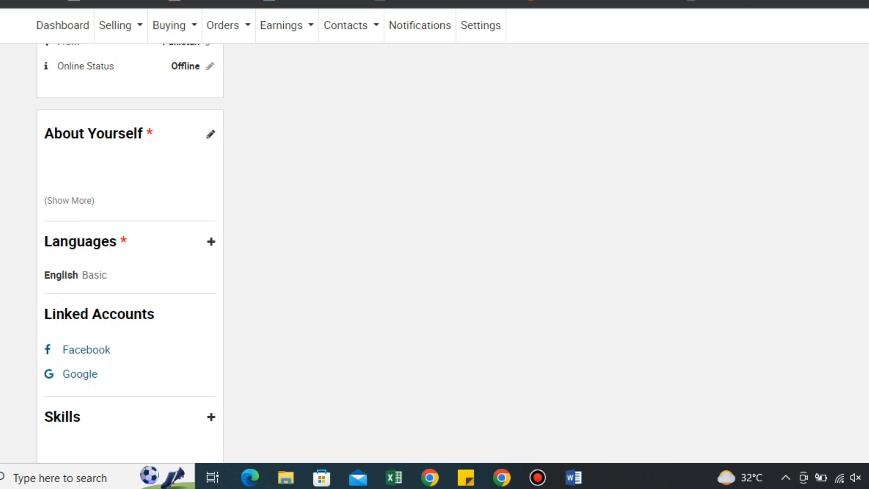
{"action": "left_click", "coordinate": [537, 477]}
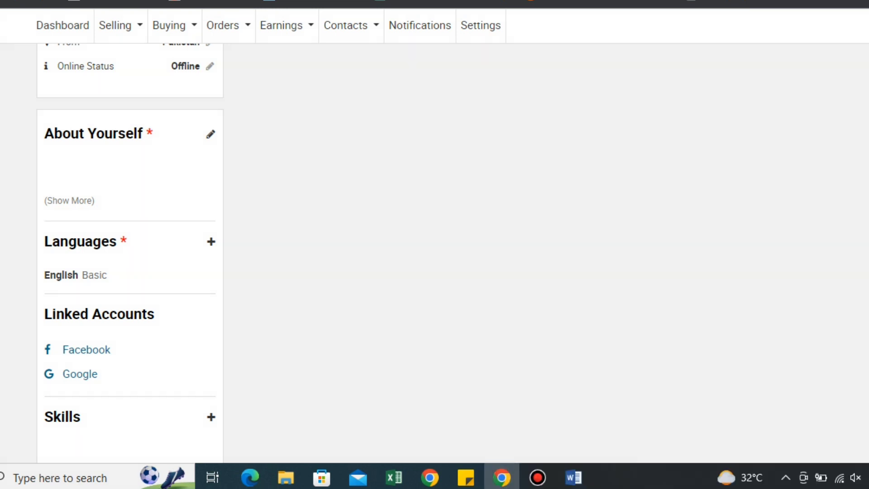
{"action": "left_click", "coordinate": [69, 201]}
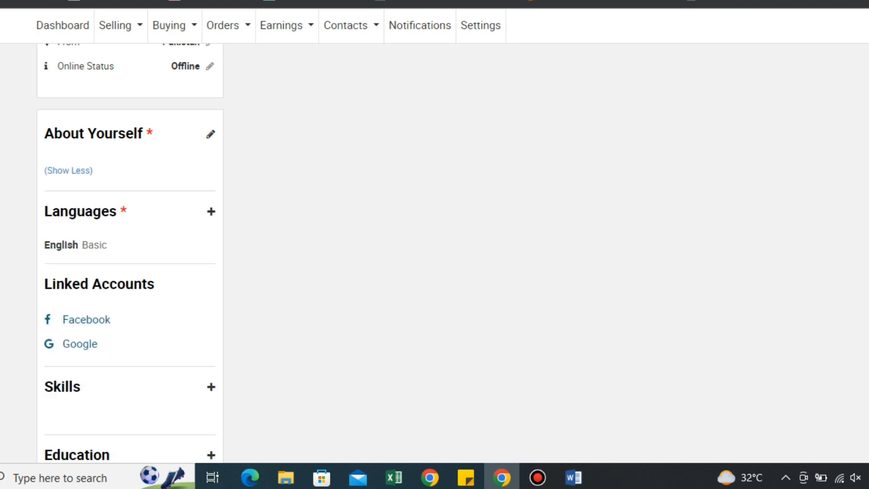
{"action": "left_click", "coordinate": [68, 170]}
Step: Fill in About Yourself with placeholder text starting with "hjklfhjklshk" followed by a long run of h's, and update it
{"action": "left_click", "coordinate": [210, 134]}
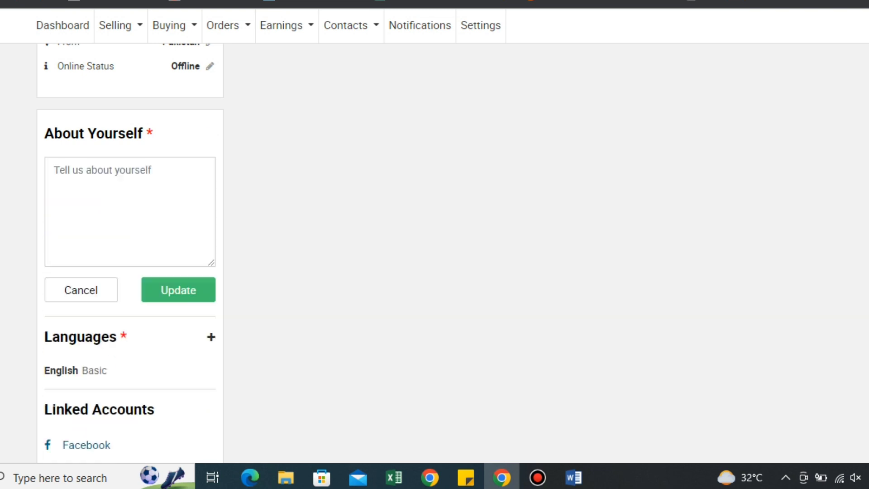
{"action": "type", "text": "hjklfhjklsh"}
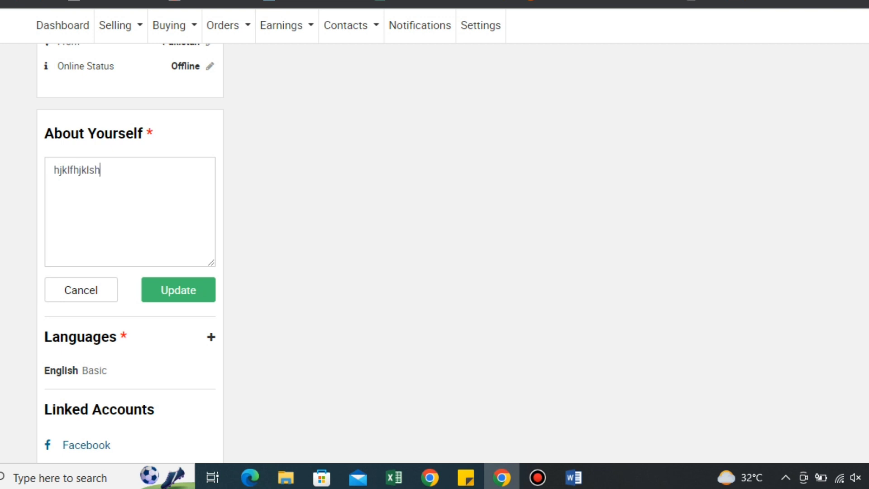
{"action": "type", "text": "khhhhhhhhhhhhhhhhhhhhhhhhhhhhhhhhhhhhhhhhh"}
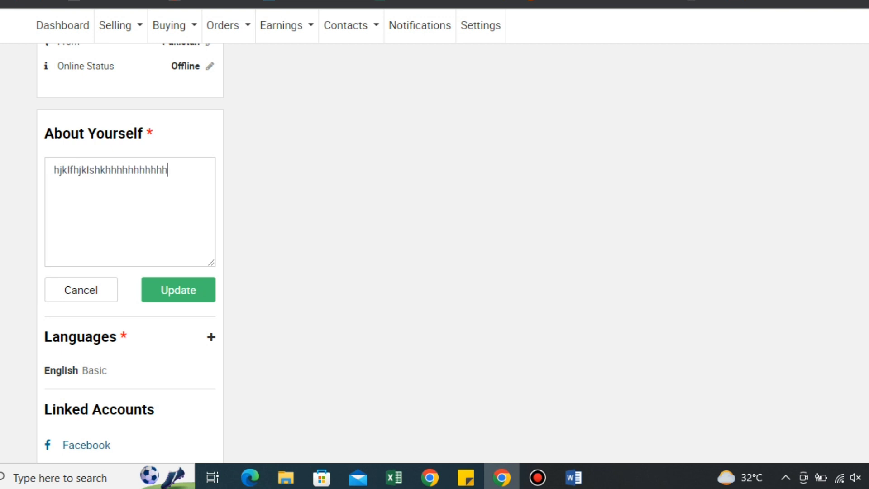
{"action": "type", "text": "hhhhhhhhhhhhhhhhhhhhhhhhhhhhhhhhhhhhhhhhhhhhhhhhhhhhhhhhhhhhhhhhhhhhhhhhhh"}
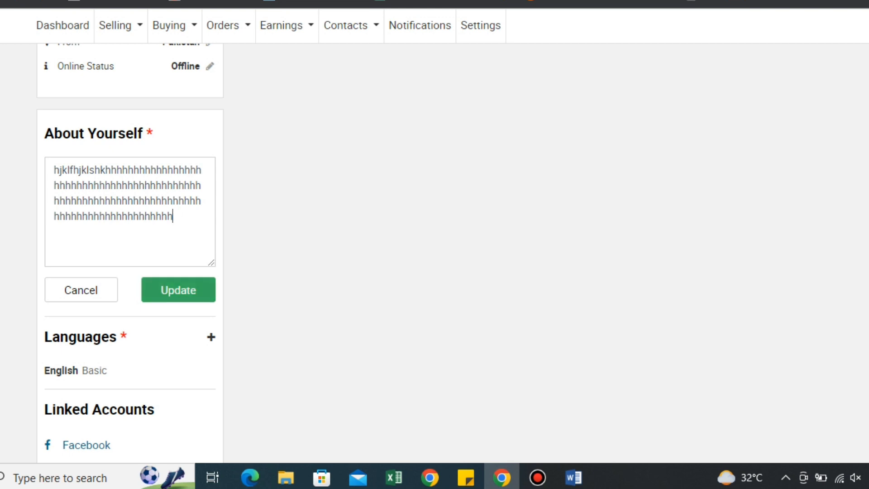
{"action": "left_click", "coordinate": [179, 290]}
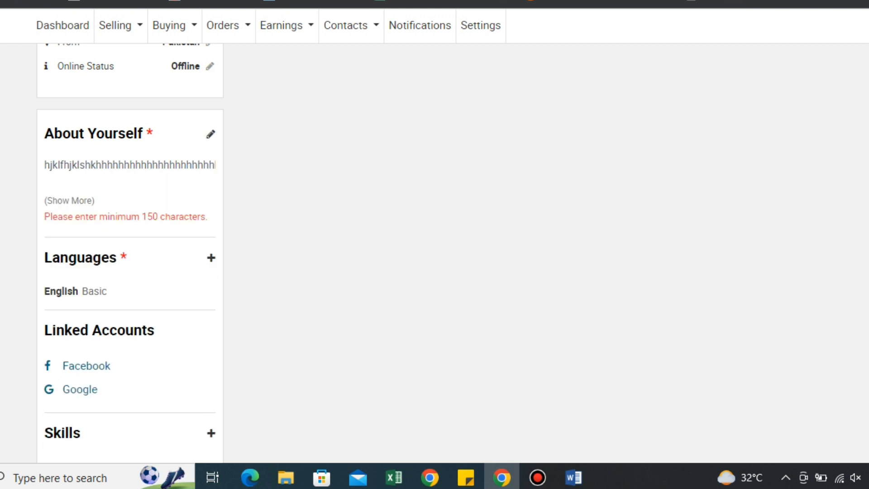
Step: Extend the About Yourself text with a long run of g's to reach the 150-character minimum, and update it
{"action": "left_click", "coordinate": [210, 134]}
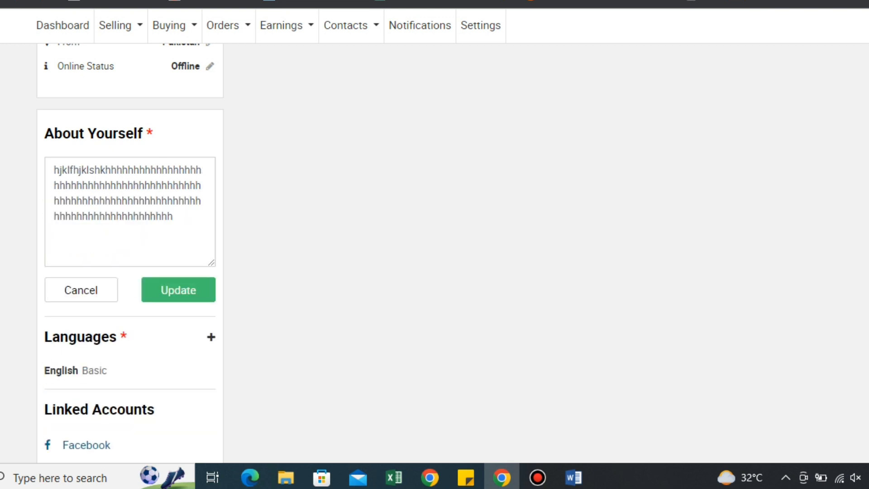
{"action": "left_click", "coordinate": [174, 216]}
{"action": "type", "text": "gggggggggggg"}
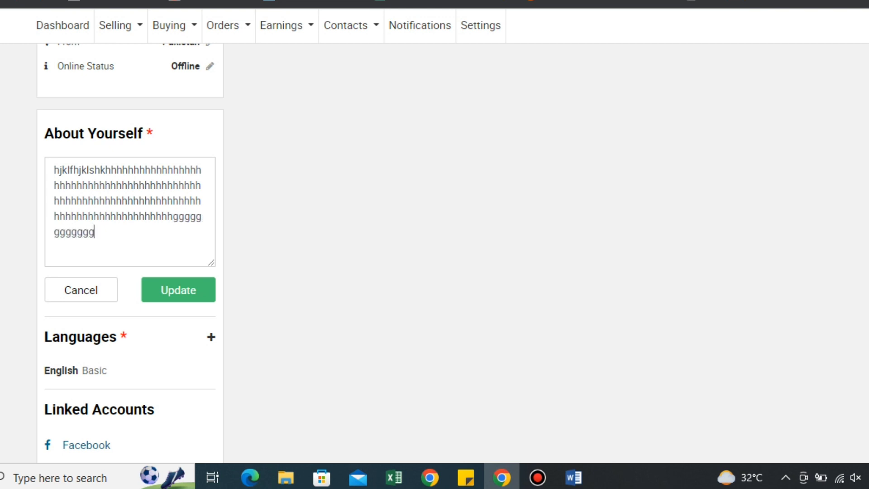
{"action": "type", "text": "gggggggggggggggggggggggggggggggggggggggggggggggggggggggggggggggggggggggggggggggggggggggggggggggggggggggg"}
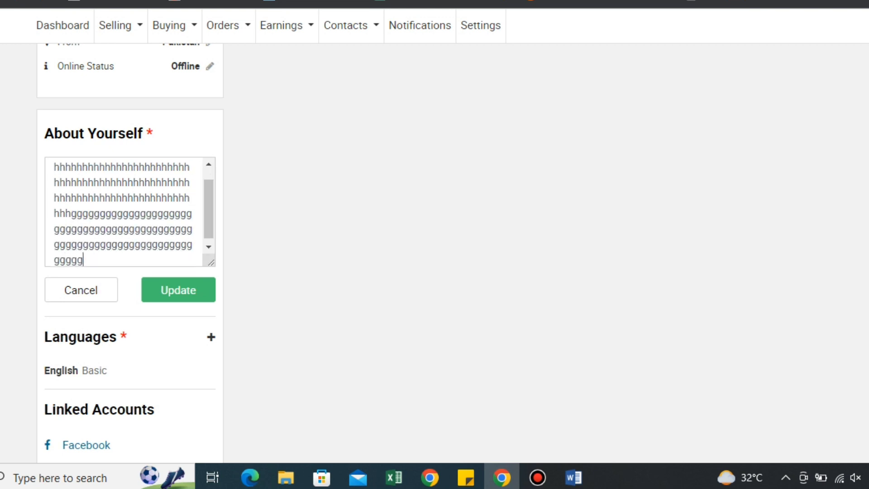
{"action": "left_click", "coordinate": [178, 290]}
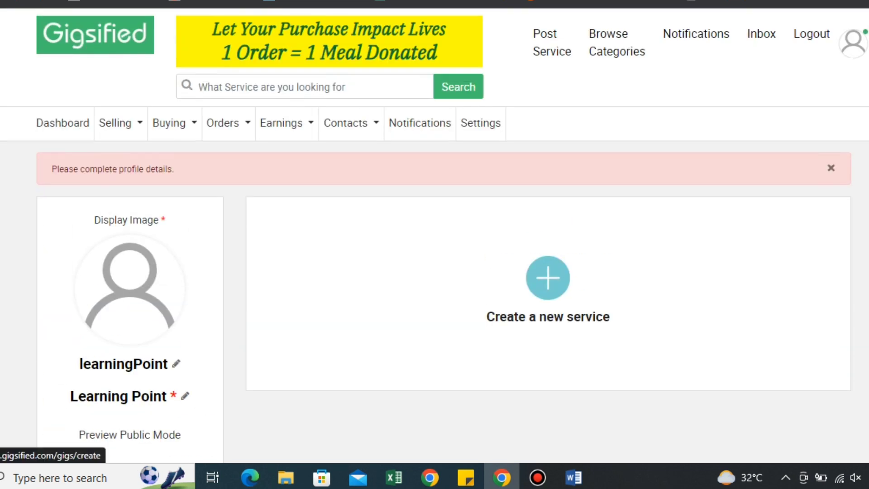
Step: Try to create a new service and check the profile sections down to Certification for missing details
{"action": "left_click", "coordinate": [547, 278]}
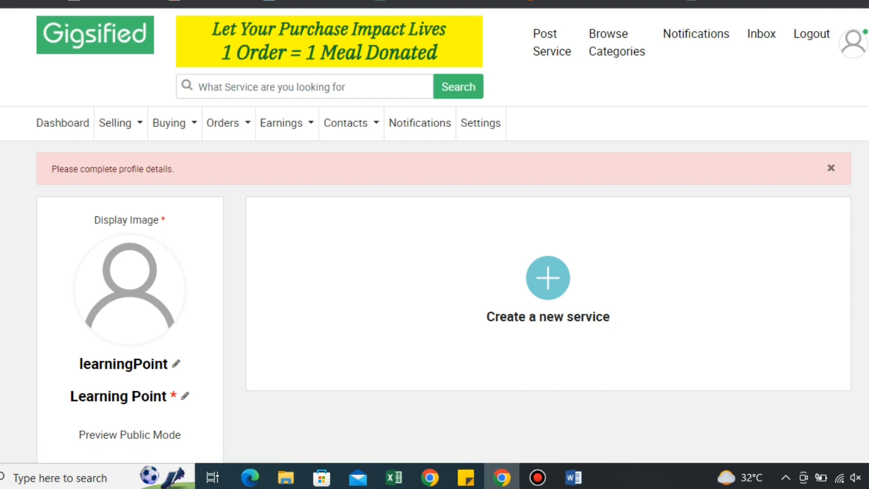
{"action": "scroll", "coordinate": [444, 254], "scroll_direction": "down", "scroll_amount": 8}
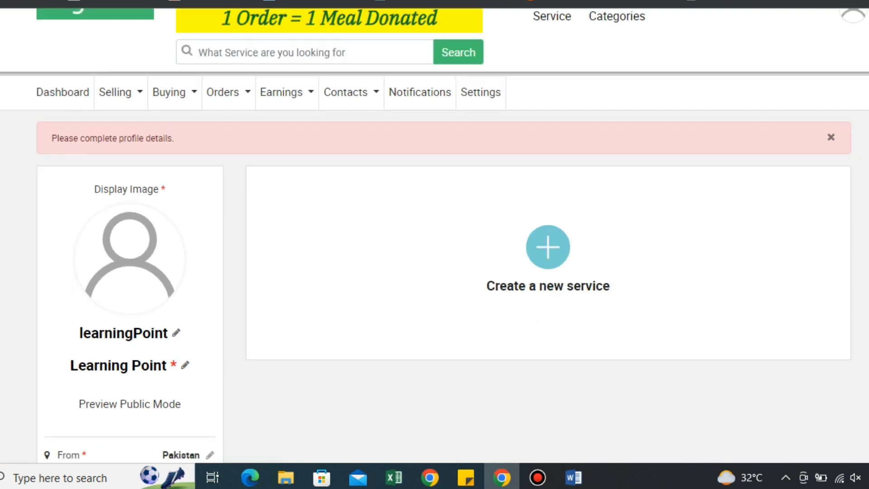
{"action": "scroll", "coordinate": [130, 246], "scroll_direction": "down", "scroll_amount": 3}
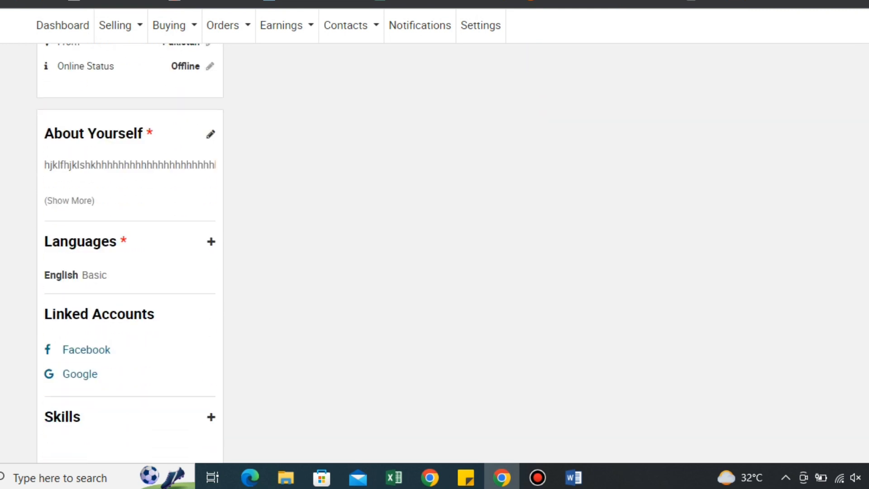
{"action": "scroll", "coordinate": [435, 254], "scroll_direction": "down", "scroll_amount": 5}
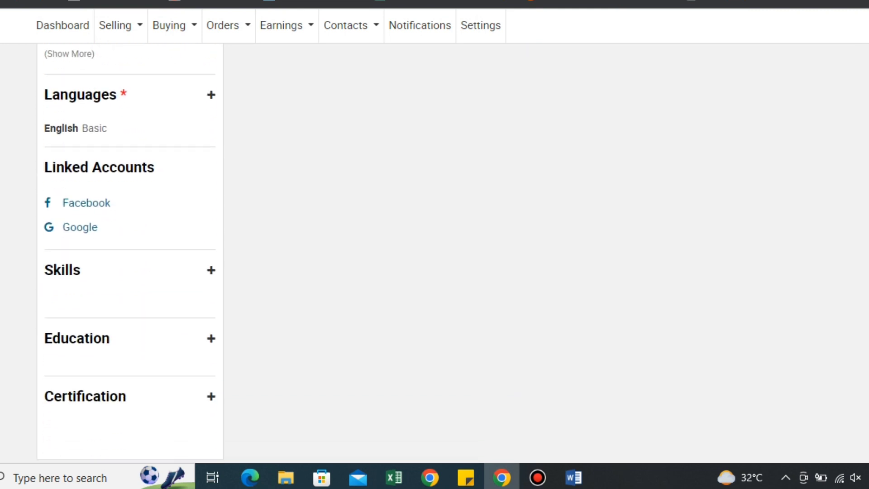
{"action": "scroll", "coordinate": [434, 253], "scroll_direction": "up", "scroll_amount": 7}
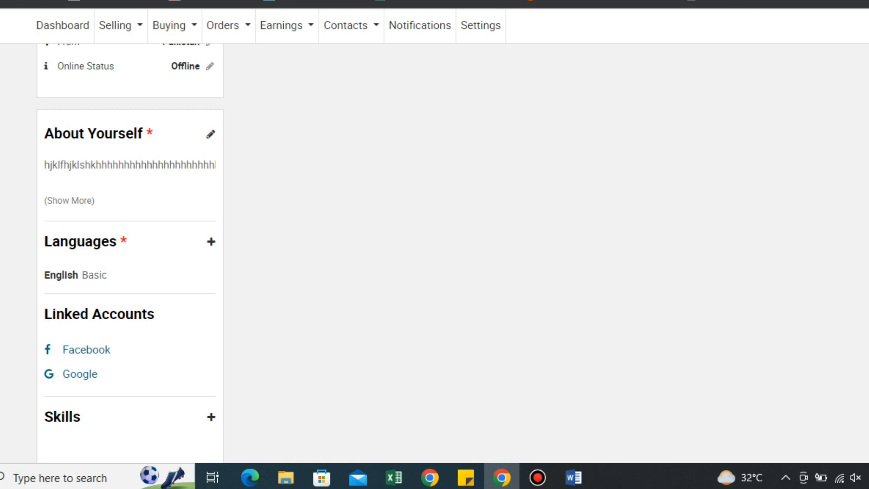
Step: Upload the "Respect Motivation" picture as the profile's display image
{"action": "scroll", "coordinate": [130, 254], "scroll_direction": "up", "scroll_amount": 2}
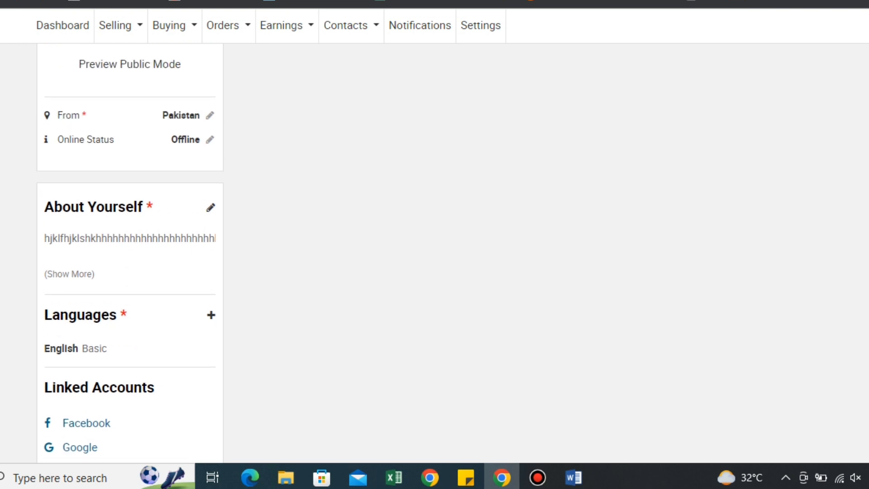
{"action": "scroll", "coordinate": [130, 253], "scroll_direction": "up", "scroll_amount": 2}
{"action": "scroll", "coordinate": [130, 253], "scroll_direction": "up", "scroll_amount": 2}
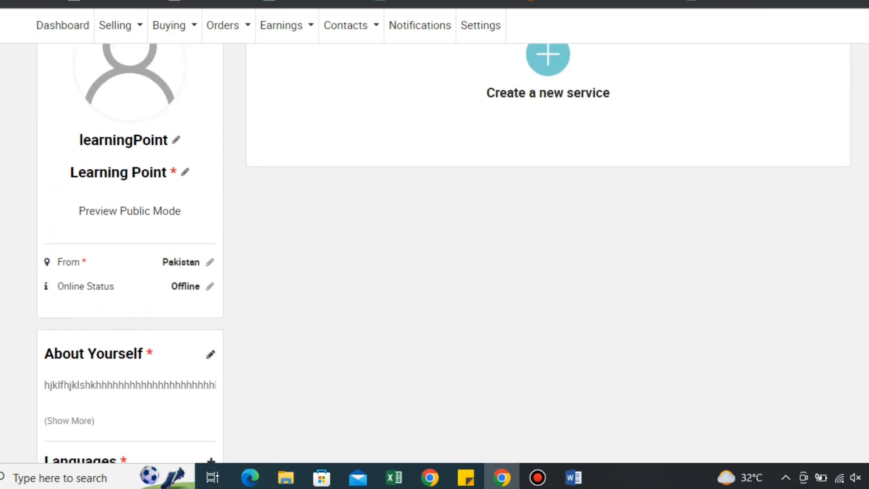
{"action": "scroll", "coordinate": [129, 253], "scroll_direction": "up", "scroll_amount": 2}
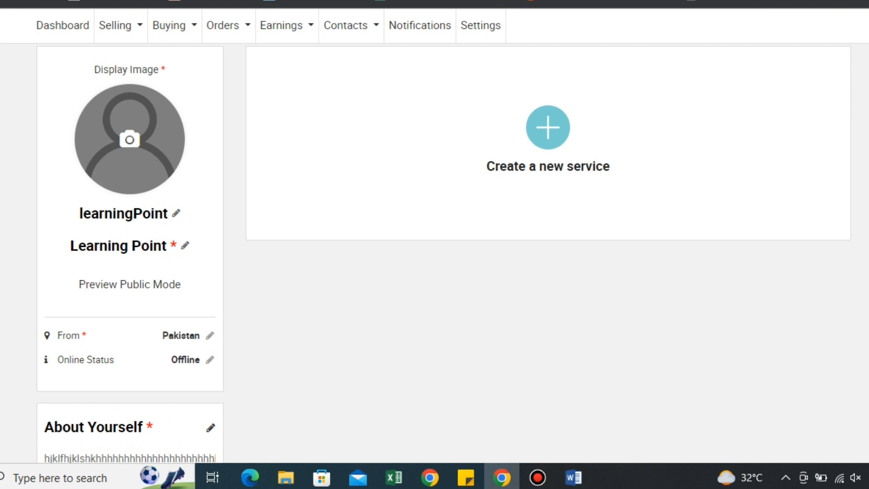
{"action": "left_click", "coordinate": [130, 139]}
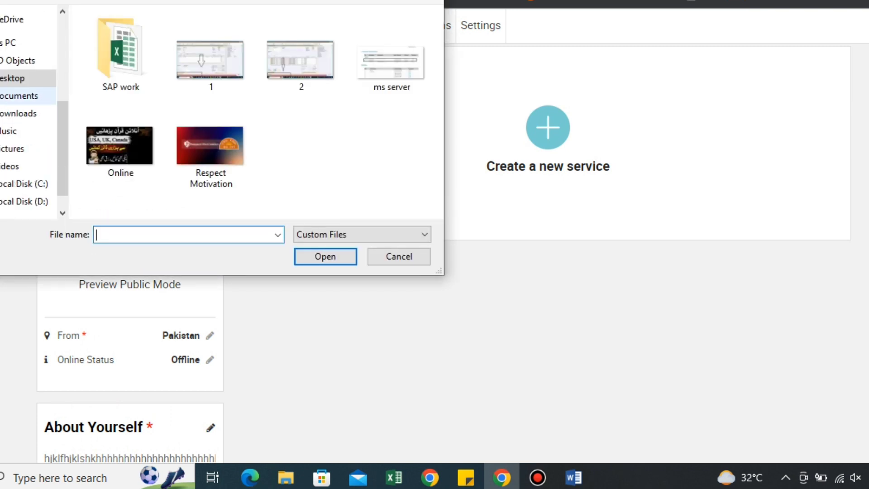
{"action": "double_click", "coordinate": [209, 146]}
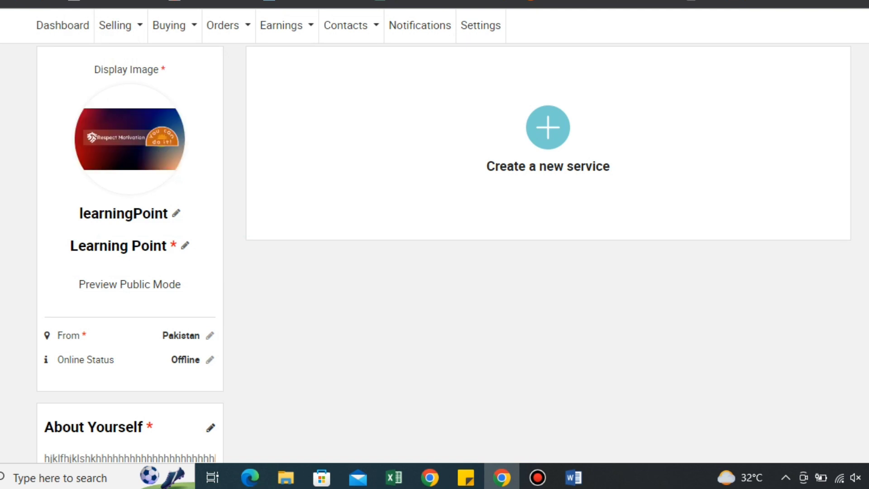
Step: Start creating a new service from the completed profile page
{"action": "scroll", "coordinate": [435, 244], "scroll_direction": "down", "scroll_amount": 3}
{"action": "scroll", "coordinate": [434, 244], "scroll_direction": "up", "scroll_amount": 5}
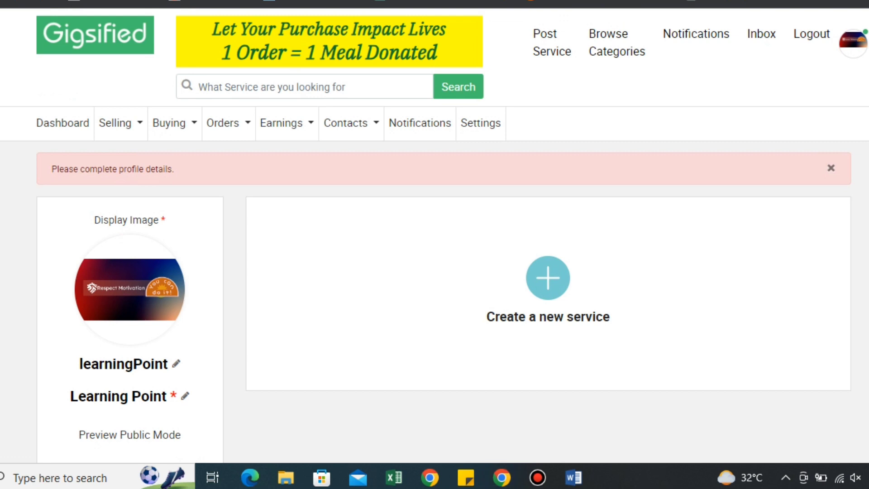
{"action": "left_click_drag", "start_coordinate": [414, 226], "coordinate": [657, 343]}
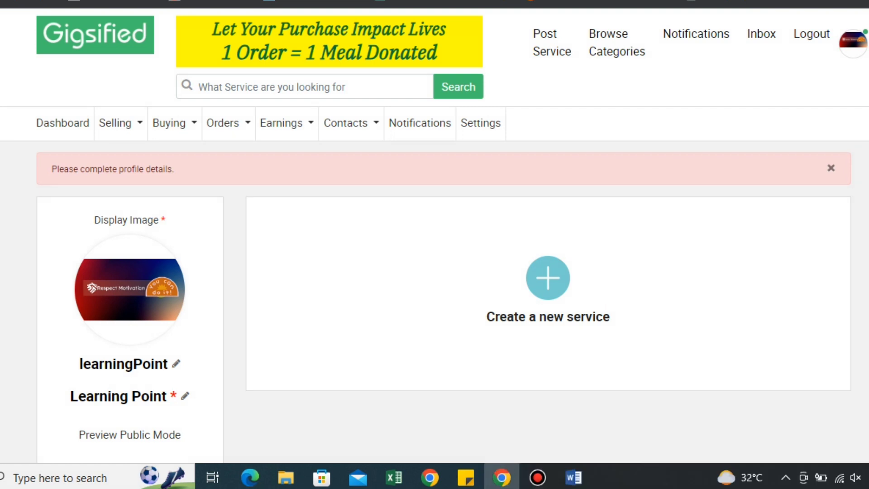
{"action": "left_click", "coordinate": [547, 278]}
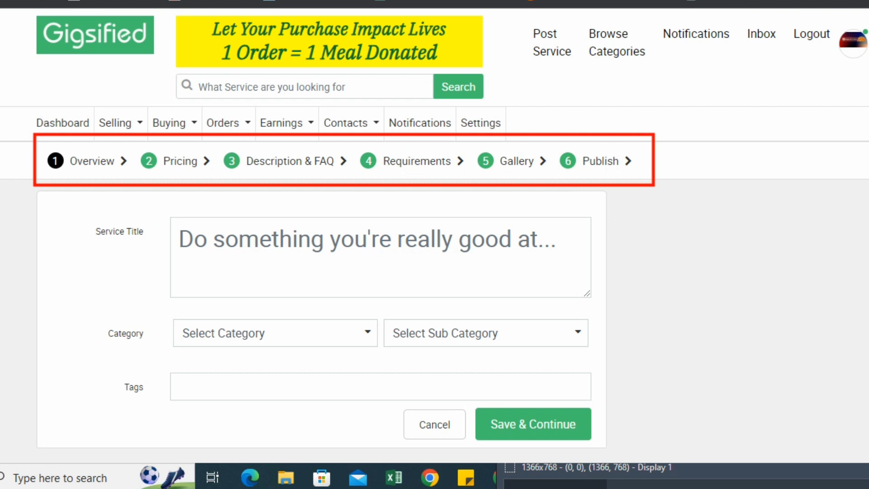
Step: Copy the first title line, "How to write perfect fiverr gig description...", from the Word document and paste it as the Service Title
{"action": "scroll", "coordinate": [380, 312], "scroll_direction": "down", "scroll_amount": 2}
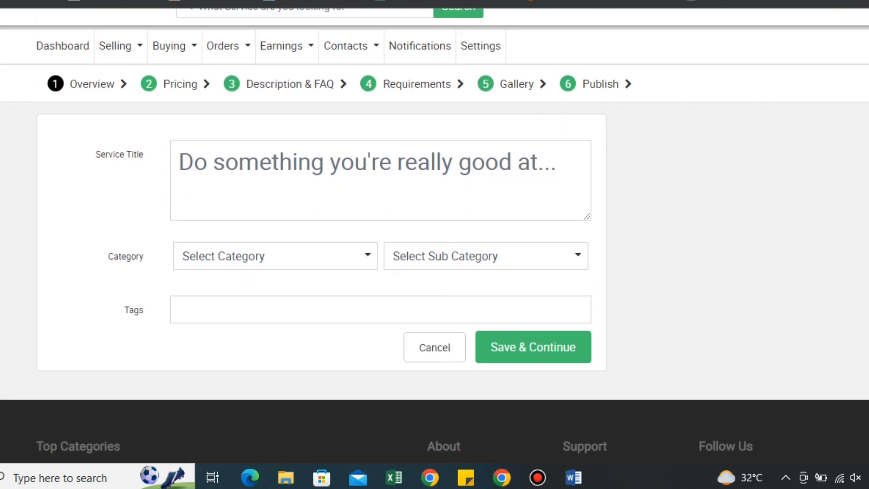
{"action": "left_click", "coordinate": [538, 477]}
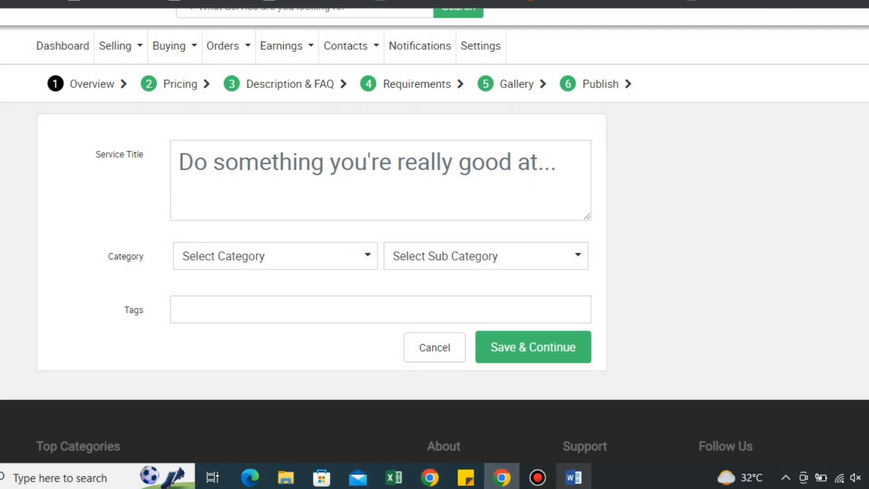
{"action": "left_click", "coordinate": [574, 477]}
{"action": "left_click", "coordinate": [189, 131]}
{"action": "key", "text": "ctrl+c"}
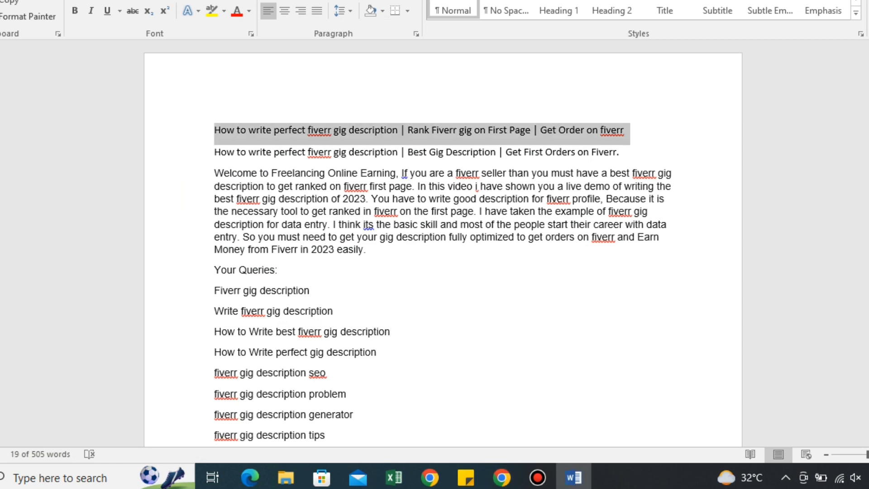
{"action": "key", "text": "alt+Tab"}
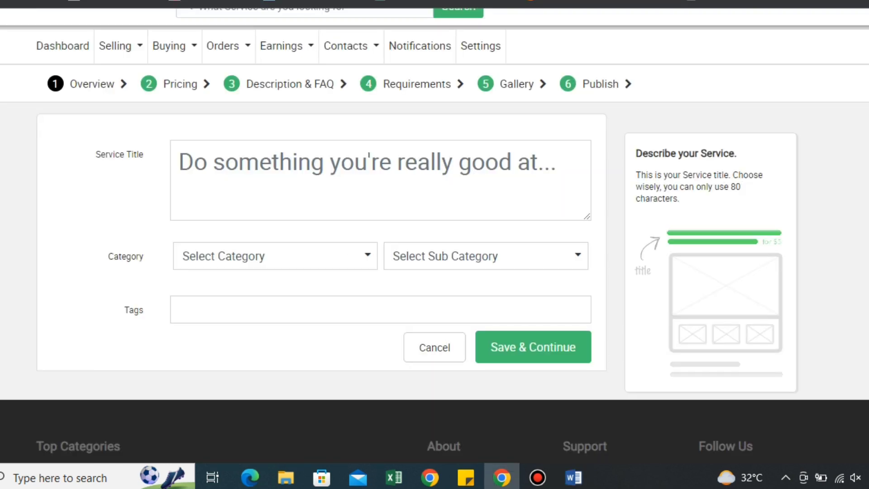
{"action": "left_click", "coordinate": [272, 172]}
{"action": "key", "text": "ctrl+v"}
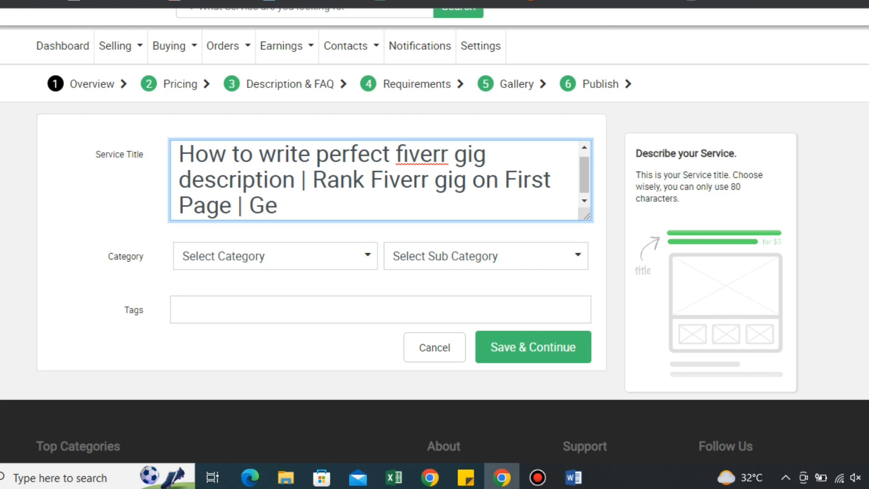
Step: Clear the pasted text from the Service Title so the field is empty
{"action": "left_click_drag", "start_coordinate": [311, 154], "coordinate": [179, 154]}
{"action": "key", "text": "BackSpace"}
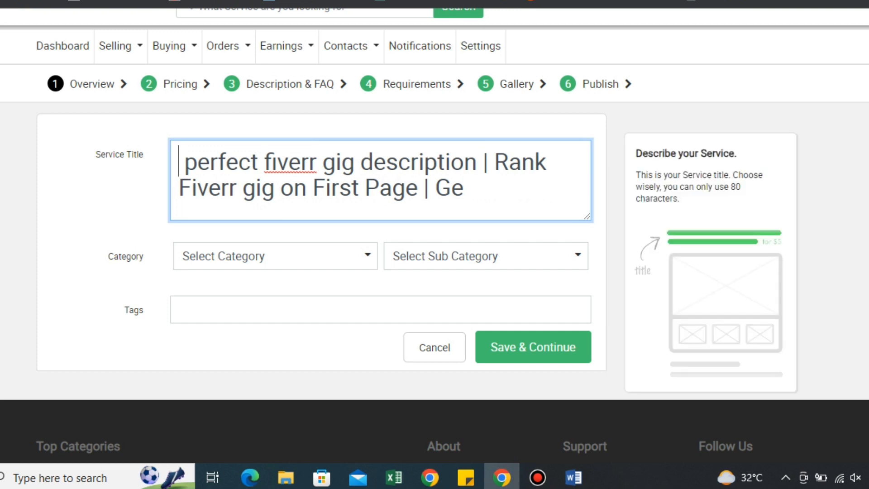
{"action": "key", "text": "ctrl+a"}
{"action": "type", "text": "Data"}
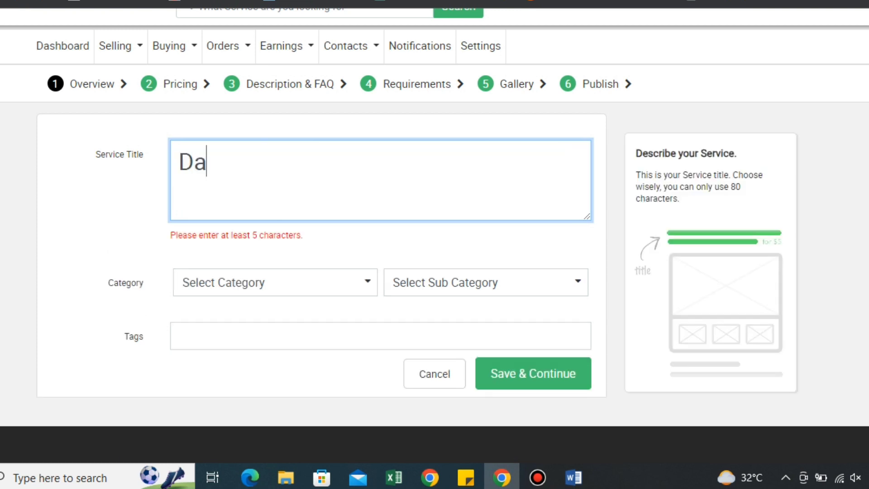
{"action": "key", "text": "BackSpace"}
{"action": "key", "text": "BackSpace"}
{"action": "key", "text": "BackSpace"}
{"action": "key", "text": "BackSpace"}
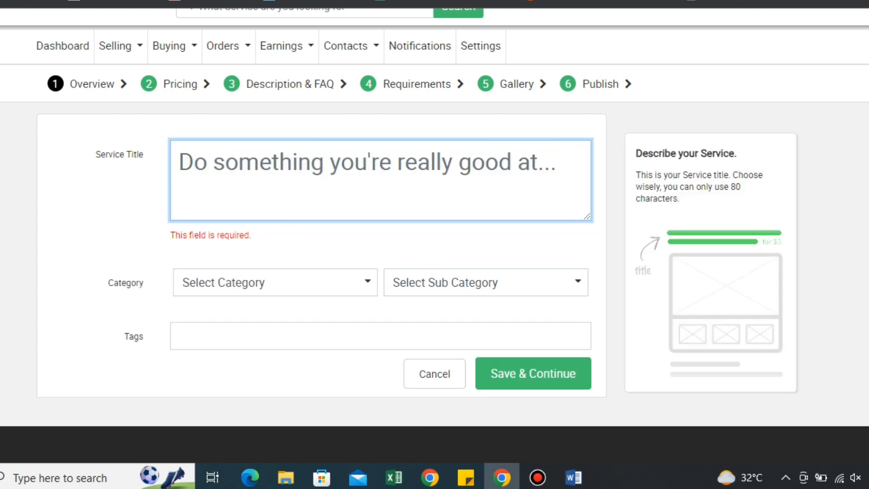
{"action": "type", "text": "Do"}
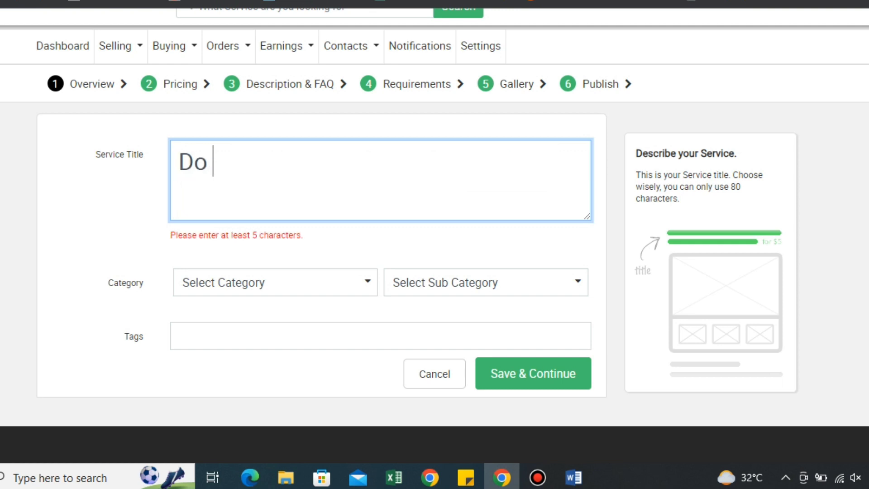
{"action": "type", "text": " Perfe"}
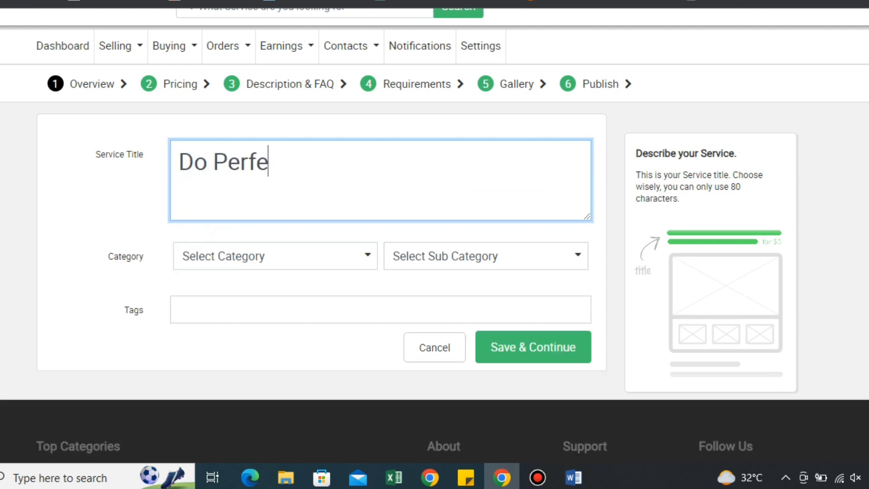
{"action": "type", "text": "ct Resu"}
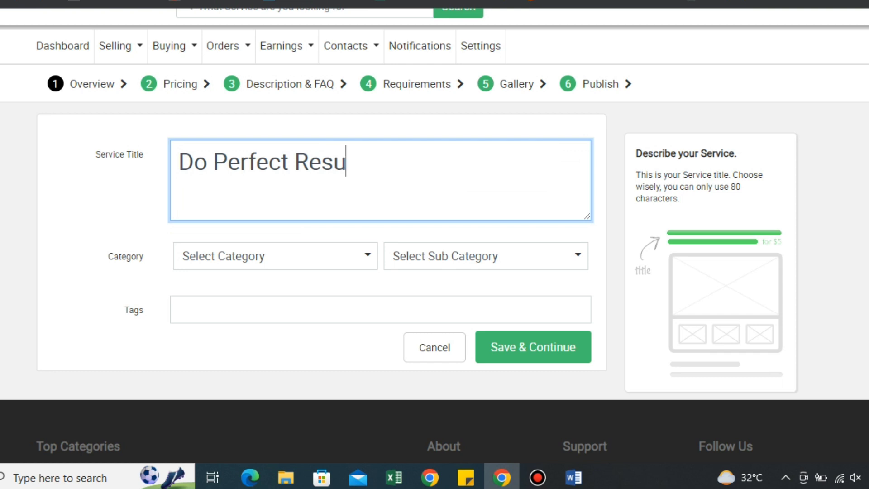
{"action": "type", "text": "me Writting"}
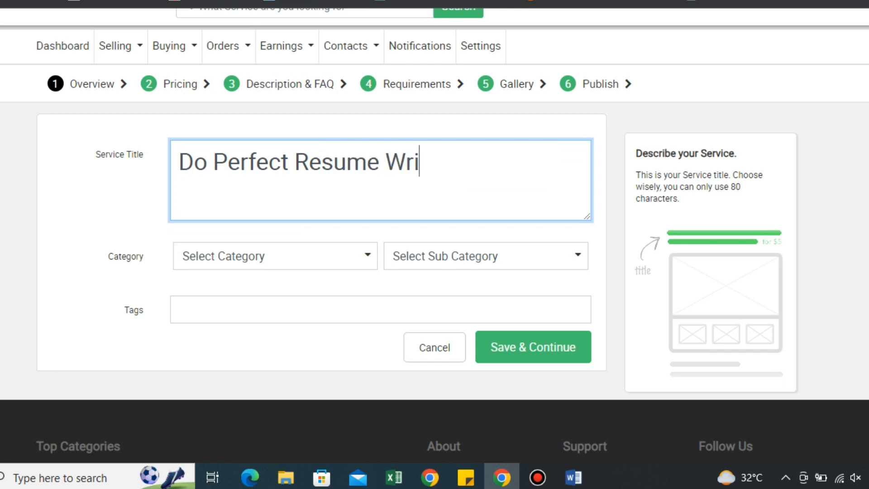
{"action": "key", "text": "BackSpace"}
{"action": "key", "text": "BackSpace"}
{"action": "key", "text": "BackSpace"}
{"action": "key", "text": "BackSpace"}
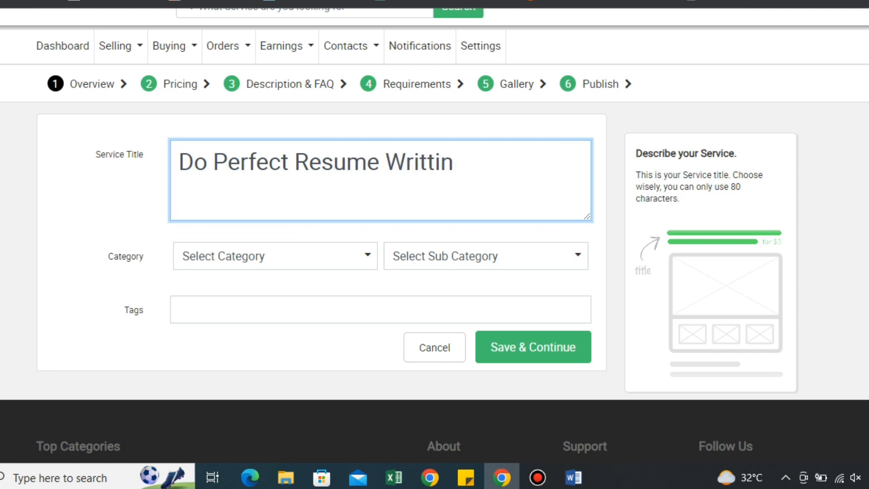
{"action": "type", "text": "ing"}
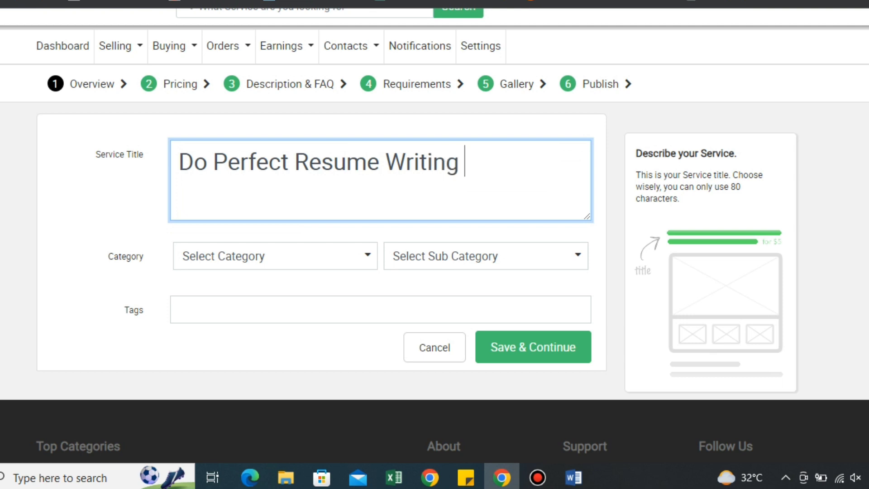
{"action": "key", "text": "ctrl+a"}
{"action": "type", "text": "Data E"}
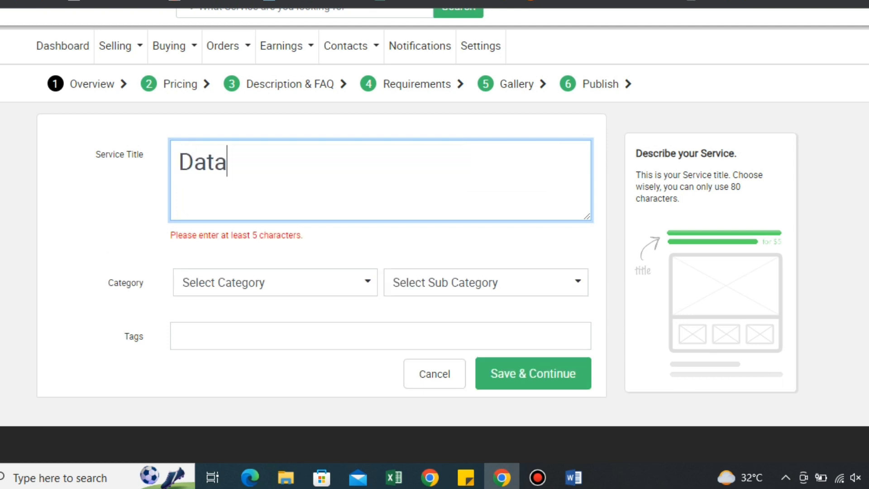
{"action": "key", "text": "BackSpace"}
{"action": "key", "text": "BackSpace"}
{"action": "key", "text": "BackSpace"}
{"action": "key", "text": "BackSpace"}
{"action": "key", "text": "BackSpace"}
{"action": "key", "text": "BackSpace"}
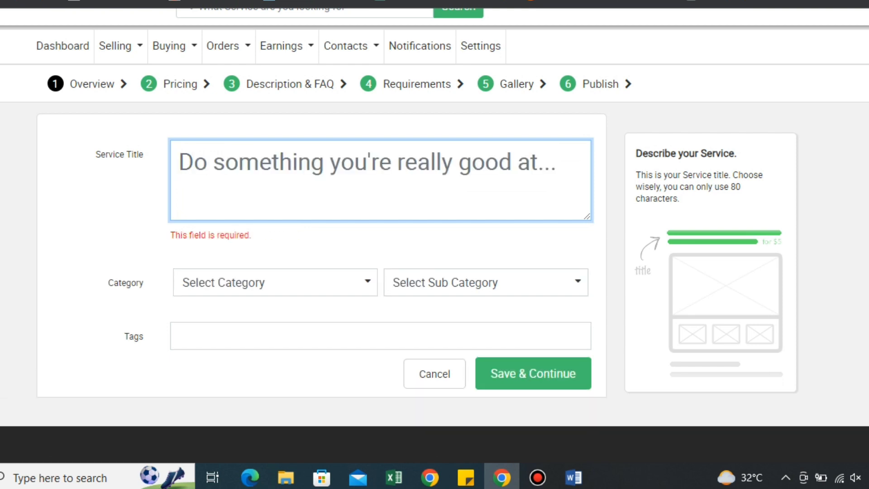
Step: Enter "Do Data Entry etc" as the Service Title
{"action": "type", "text": "Do Dsa"}
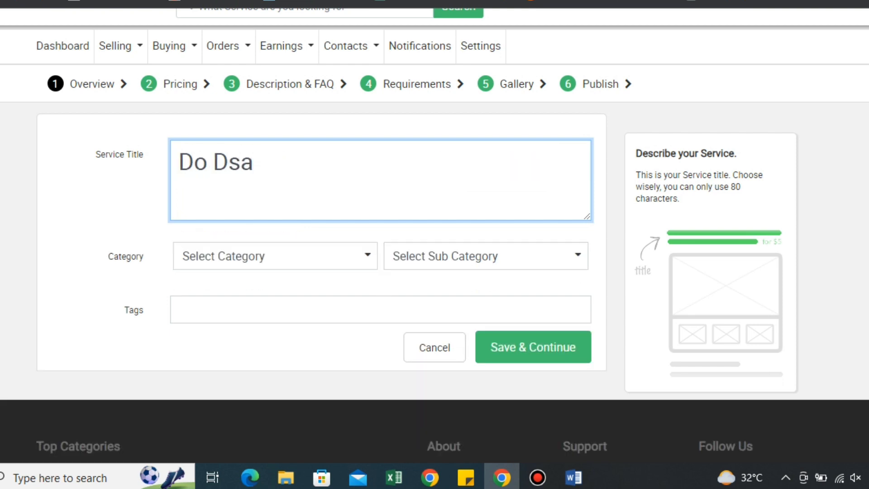
{"action": "key", "text": "BackSpace"}
{"action": "key", "text": "BackSpace"}
{"action": "type", "text": "ata Entry S"}
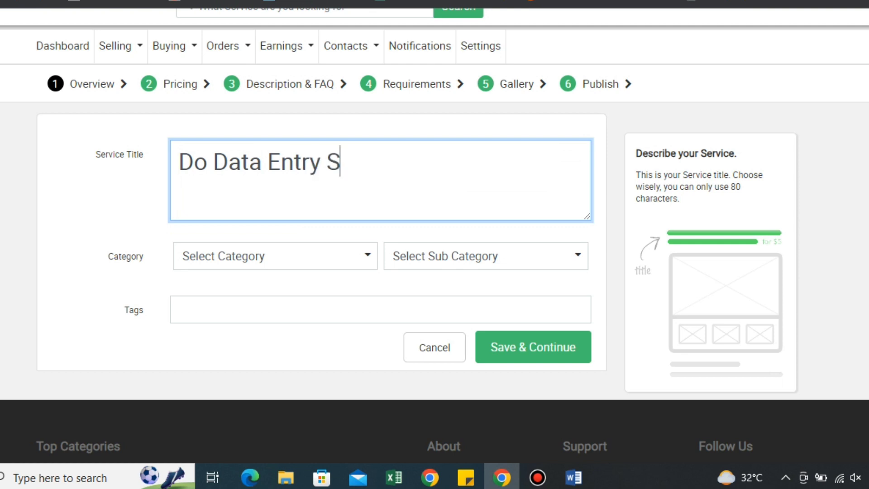
{"action": "key", "text": "BackSpace"}
{"action": "type", "text": "etc"}
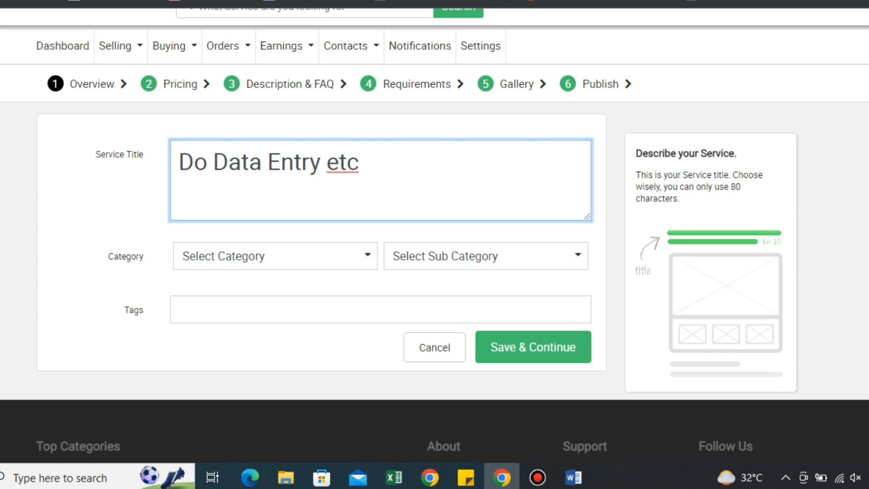
Step: Set the service's category to Business and its sub category to Virtual Assistant
{"action": "left_click", "coordinate": [275, 256]}
{"action": "key", "text": "Down"}
{"action": "key", "text": "Down"}
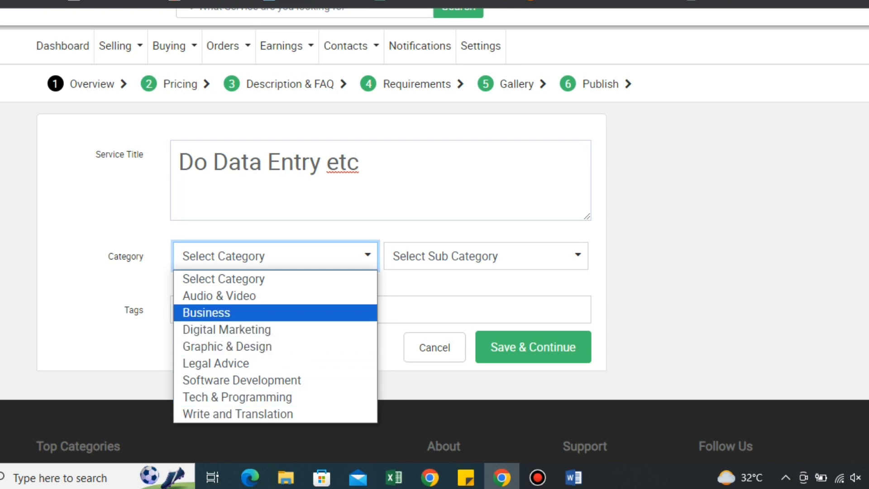
{"action": "left_click", "coordinate": [275, 312]}
{"action": "left_click", "coordinate": [485, 256]}
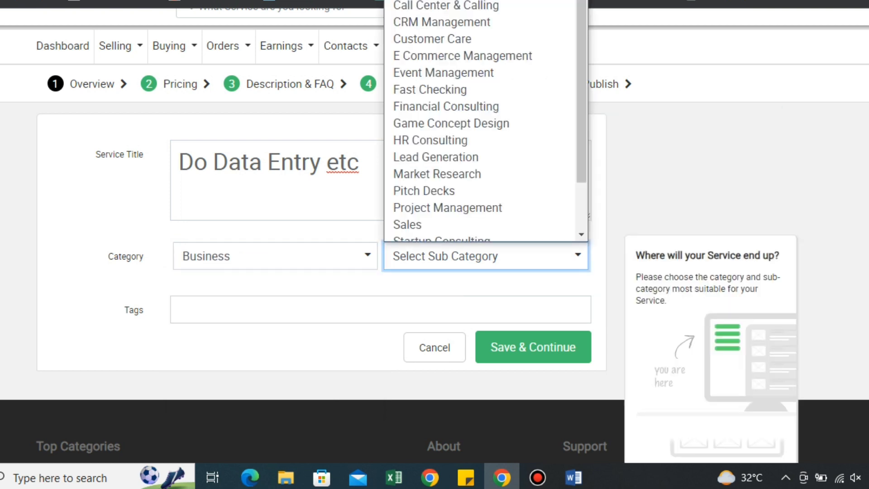
{"action": "scroll", "coordinate": [452, 148], "scroll_direction": "down", "scroll_amount": 1}
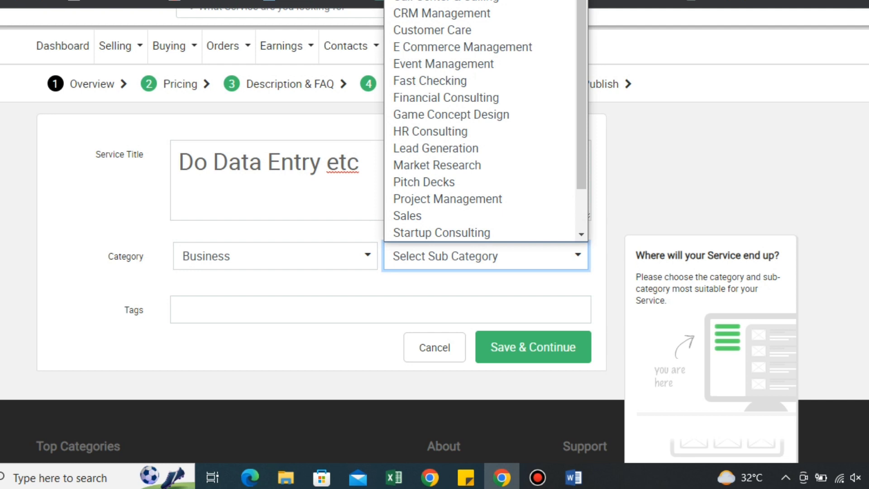
{"action": "scroll", "coordinate": [452, 90], "scroll_direction": "down", "scroll_amount": 3}
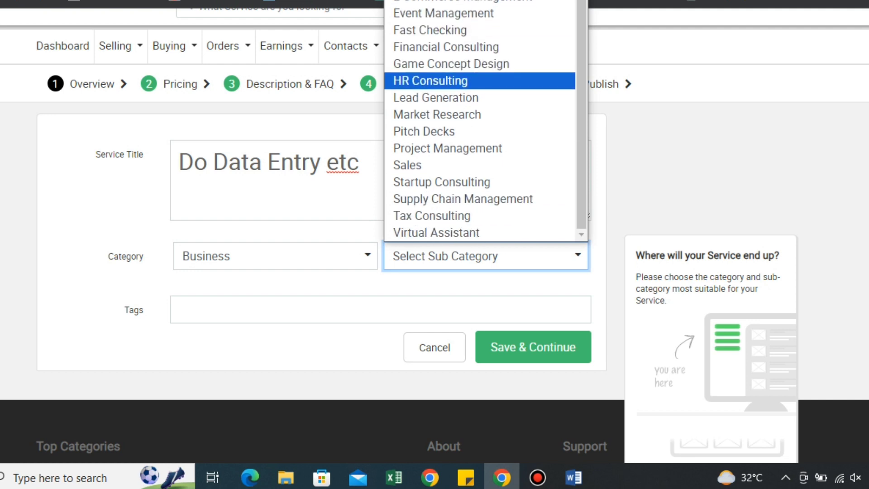
{"action": "left_click", "coordinate": [436, 233]}
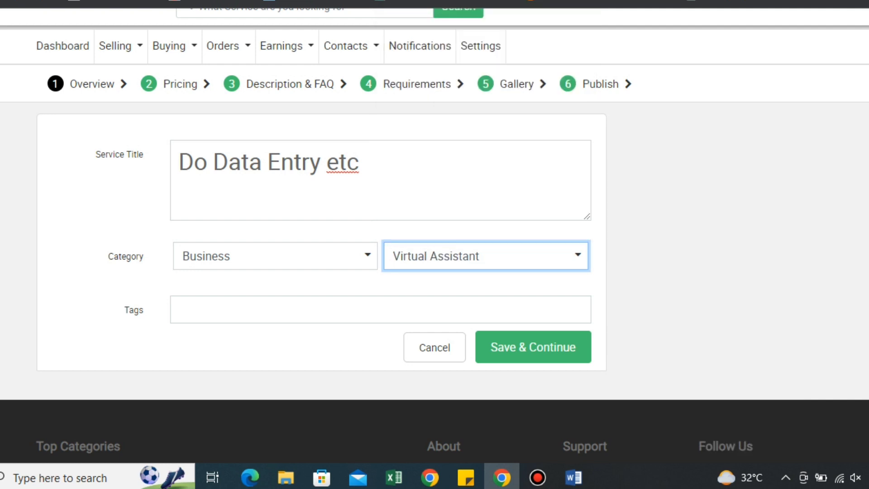
Step: Add the suggested tags "Virtal Assistant" and "Dataentry" to the service
{"action": "scroll", "coordinate": [435, 234], "scroll_direction": "down", "scroll_amount": 1}
{"action": "left_click", "coordinate": [430, 235]}
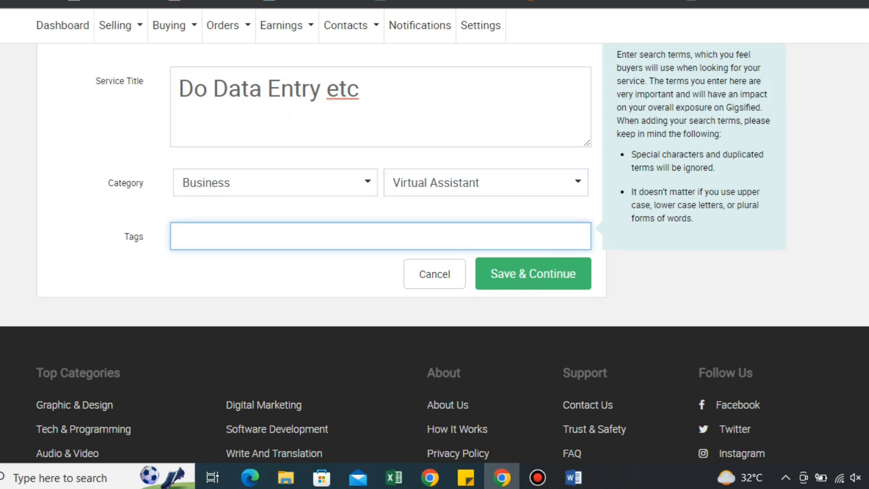
{"action": "type", "text": "virtual"}
{"action": "key", "text": "BackSpace"}
{"action": "key", "text": "BackSpace"}
{"action": "key", "text": "BackSpace"}
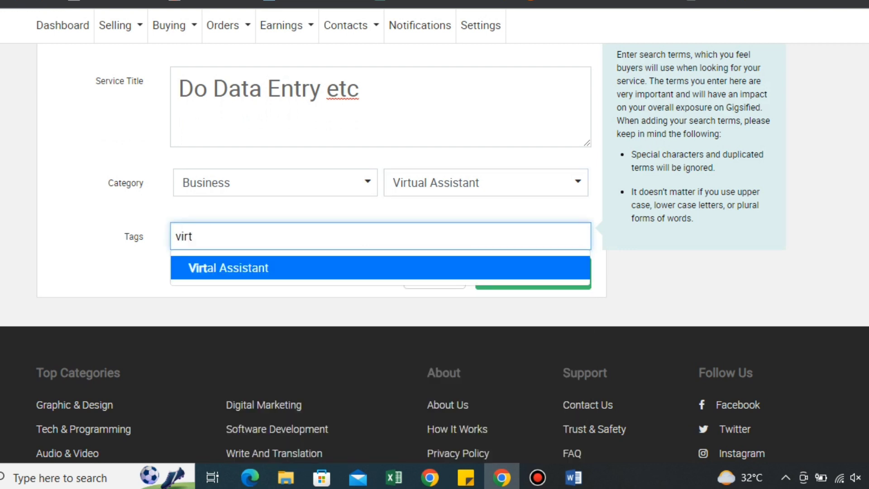
{"action": "key", "text": "Return"}
{"action": "type", "text": "data"}
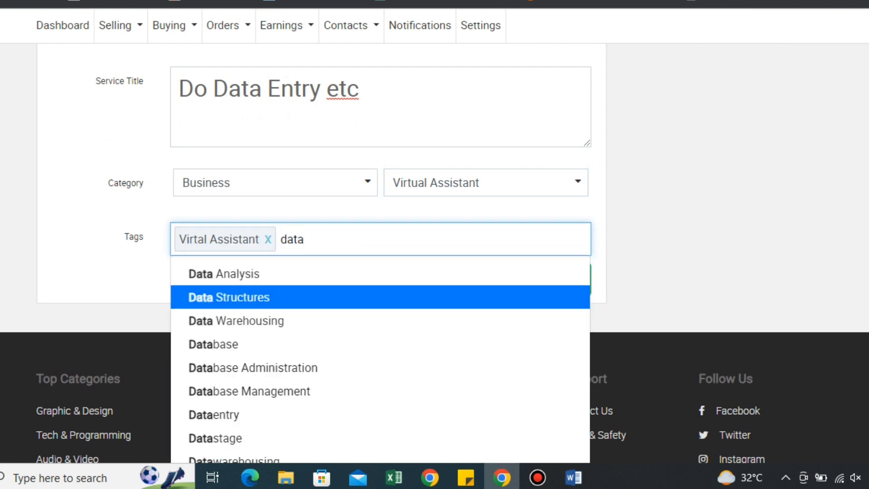
{"action": "left_click", "coordinate": [257, 414]}
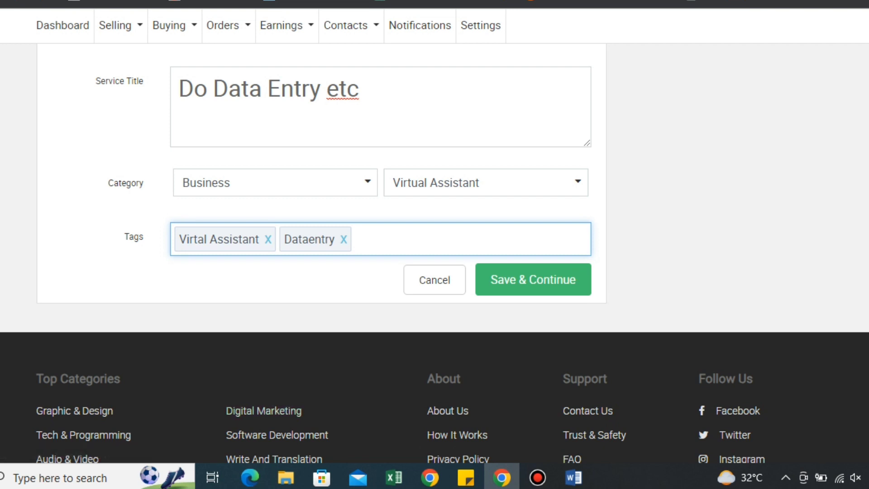
Step: Add the tags "typing", "Copy Typing" and "Copywriting", and save the overview to continue to pricing
{"action": "type", "text": "typ"}
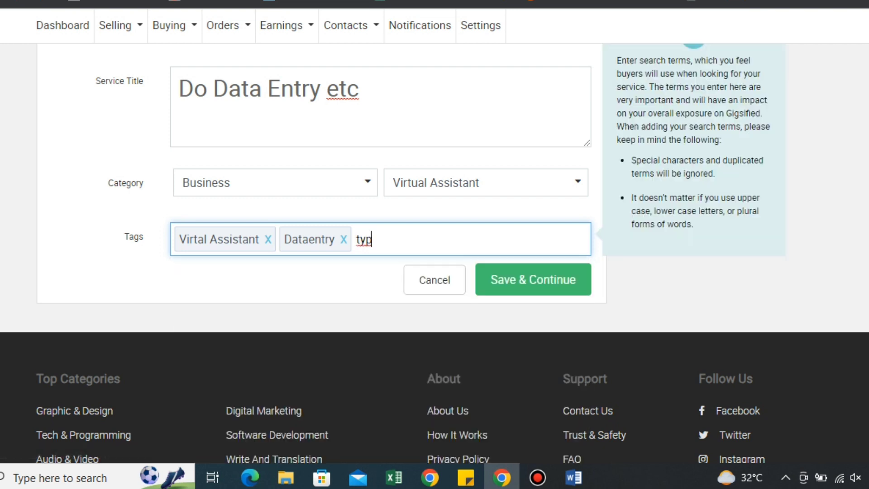
{"action": "type", "text": "ing"}
{"action": "key", "text": "Return"}
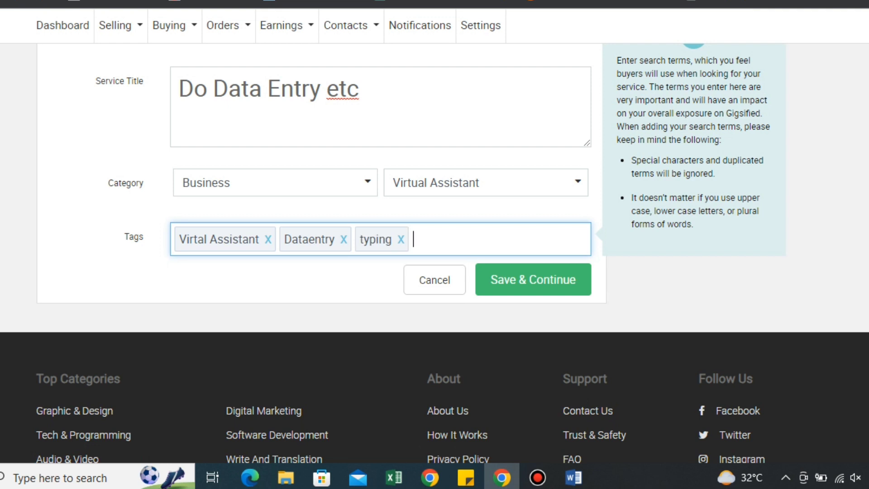
{"action": "type", "text": "copy"}
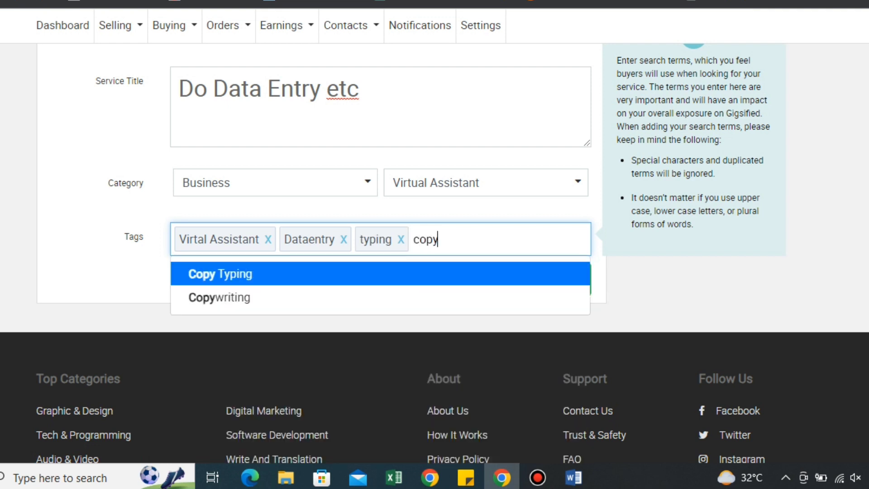
{"action": "key", "text": "Return"}
{"action": "type", "text": "copy"}
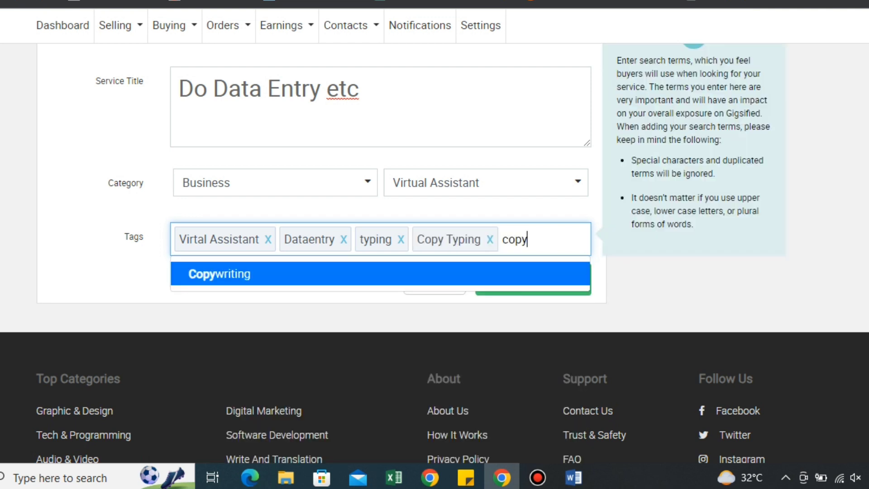
{"action": "key", "text": "Return"}
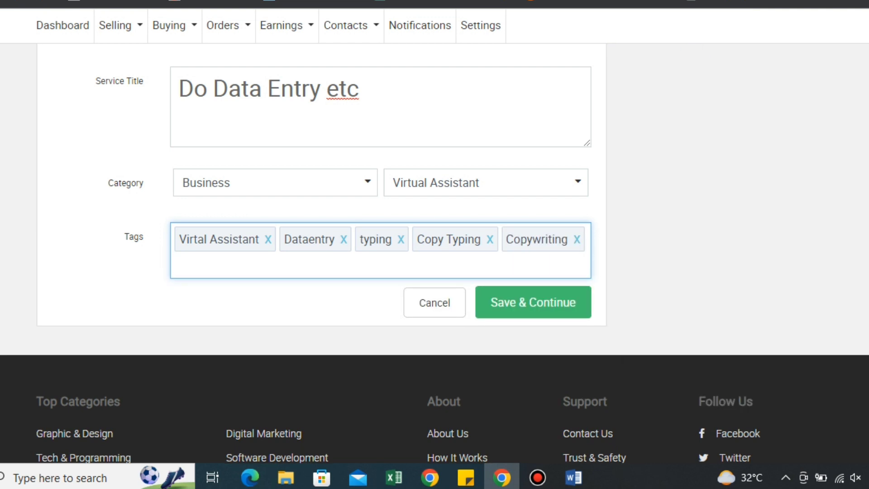
{"action": "left_click", "coordinate": [533, 302]}
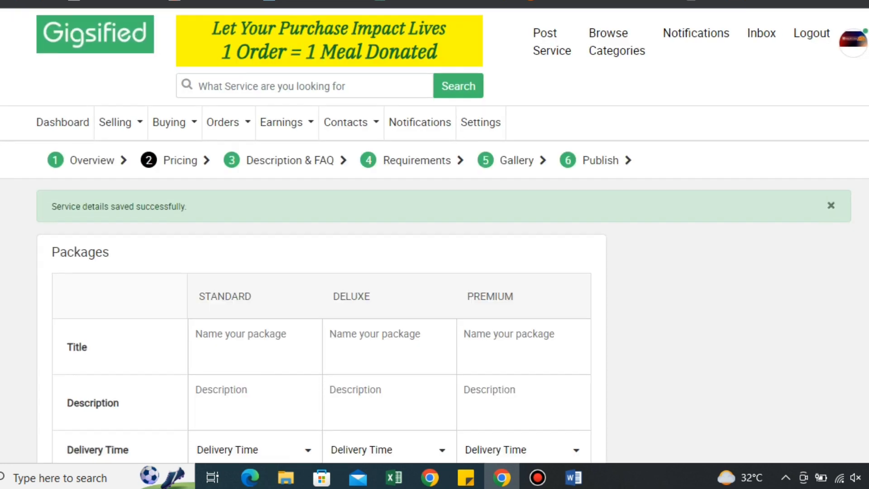
Step: Title the Standard package "Basic", the Deluxe package "Standard" and the Premium package "Pro Work"
{"action": "scroll", "coordinate": [321, 186], "scroll_direction": "down", "scroll_amount": 1}
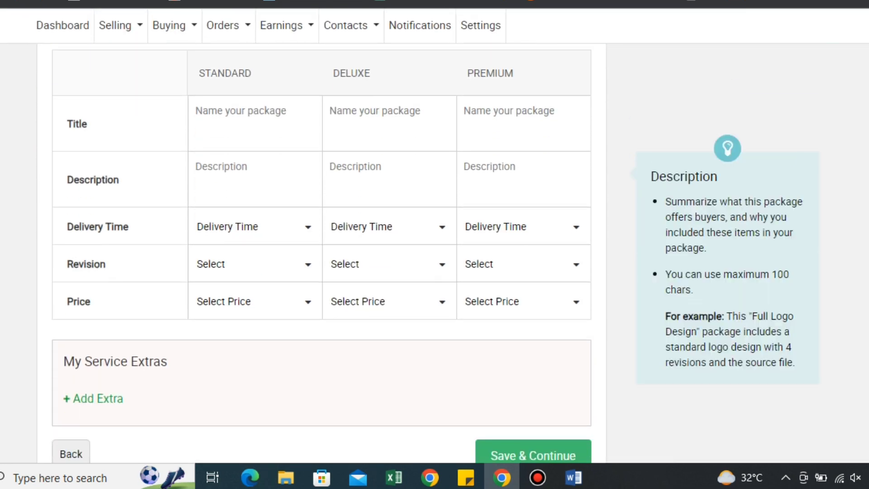
{"action": "scroll", "coordinate": [321, 186], "scroll_direction": "up", "scroll_amount": 1}
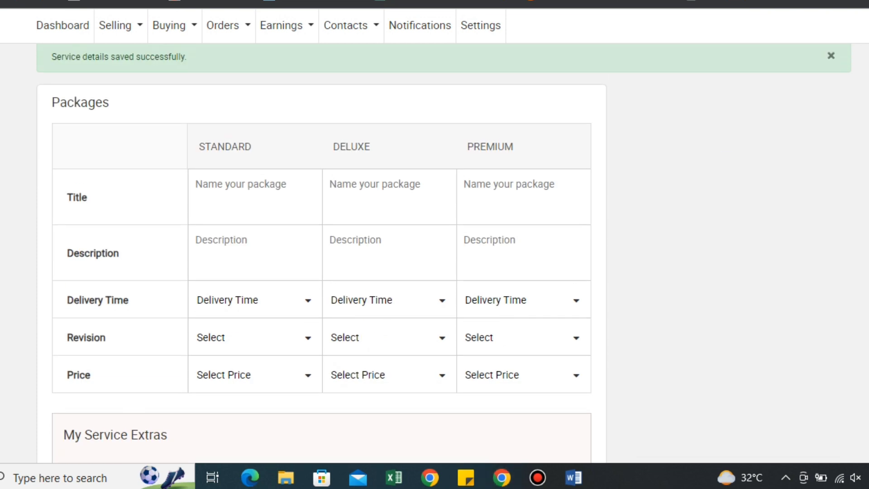
{"action": "left_click", "coordinate": [537, 477]}
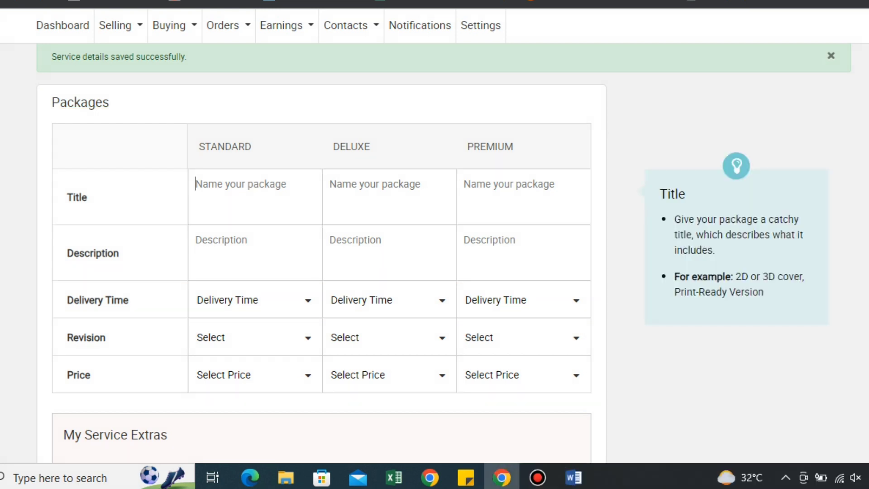
{"action": "type", "text": "Basi"}
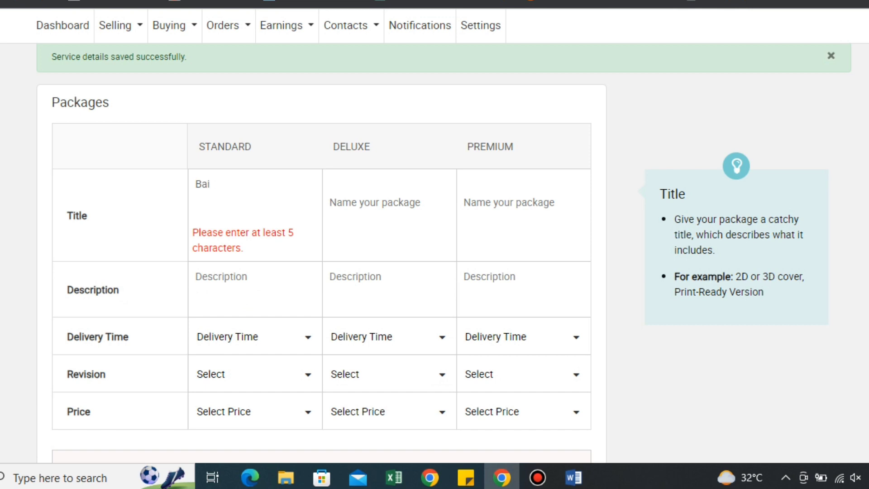
{"action": "type", "text": "c"}
{"action": "key", "text": "Tab"}
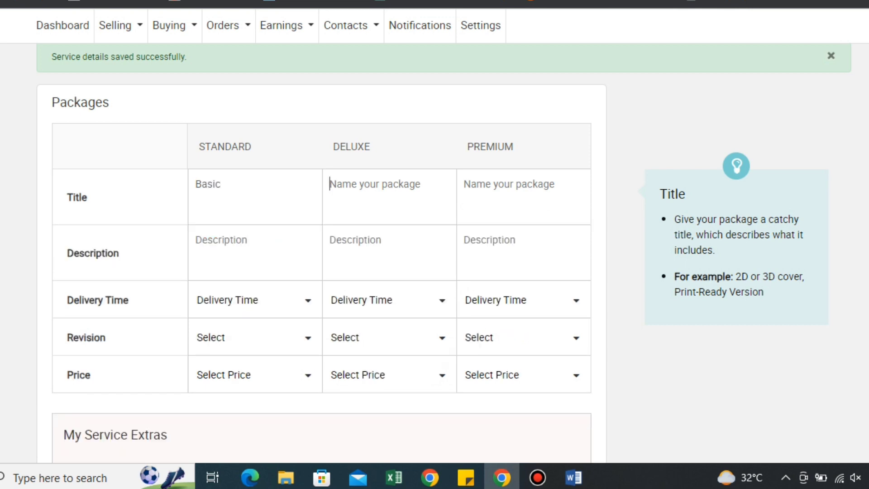
{"action": "type", "text": "Standard"}
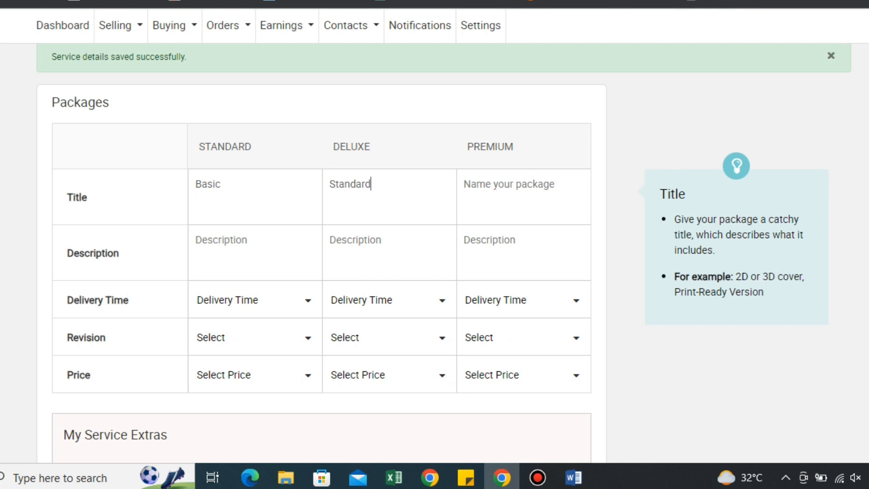
{"action": "key", "text": "Tab"}
{"action": "type", "text": "Pro"}
{"action": "key", "text": "Tab"}
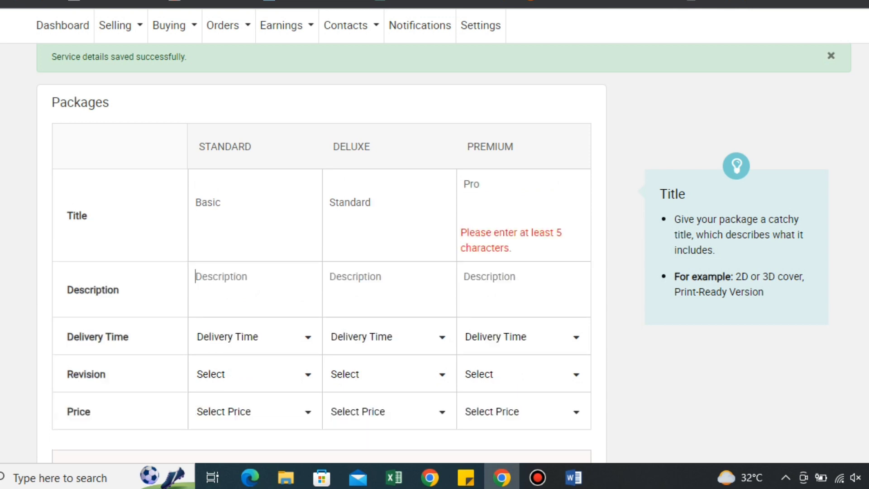
{"action": "left_click", "coordinate": [480, 184]}
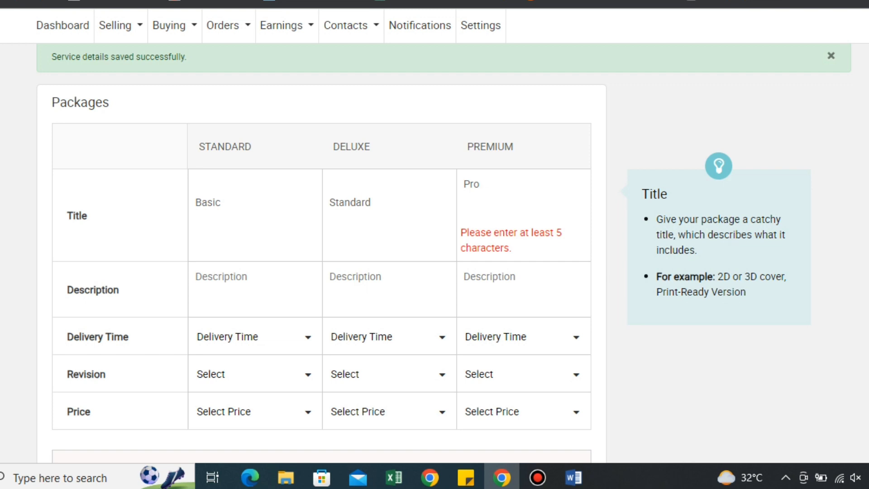
{"action": "type", "text": "Work"}
{"action": "key", "text": "Tab"}
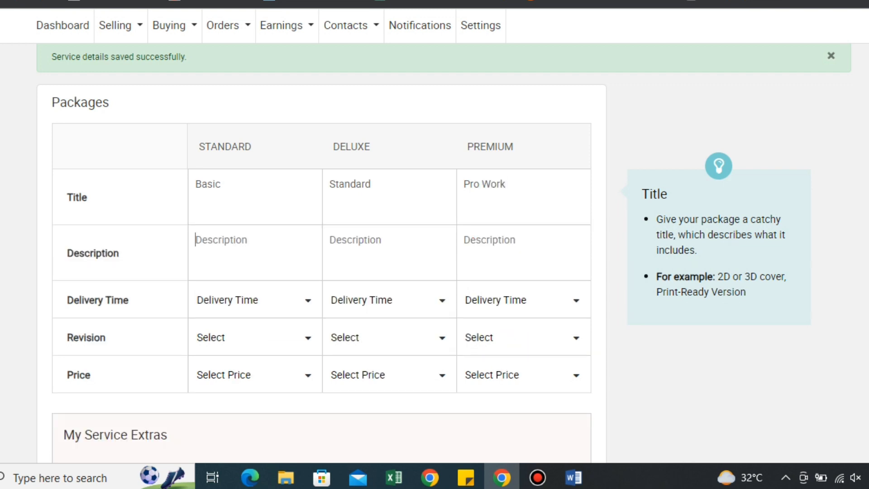
Step: Enter the descriptions "Data Entry For 1 Hour" for the Standard package and "Data Entry For 2 Hour" for the Deluxe package
{"action": "type", "text": "Data "}
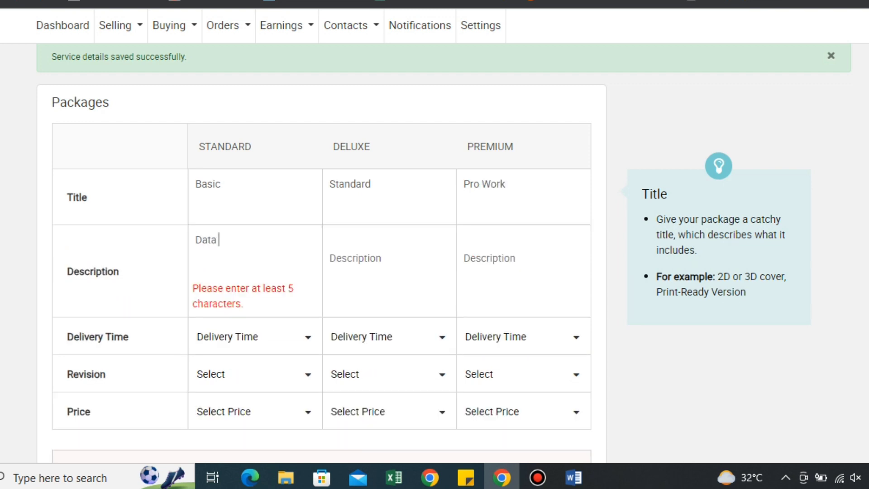
{"action": "type", "text": "Entry For 1 Hour"}
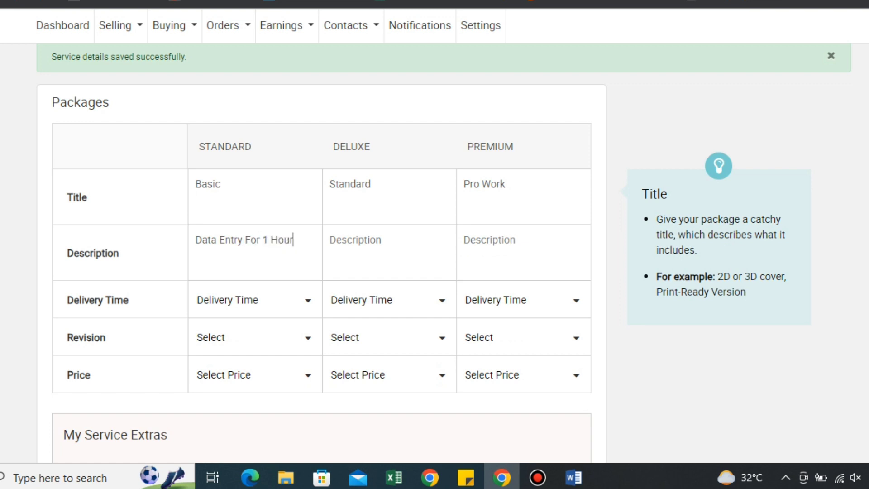
{"action": "key", "text": "Tab"}
{"action": "type", "text": "Data En"}
{"action": "type", "text": "try Fo r"}
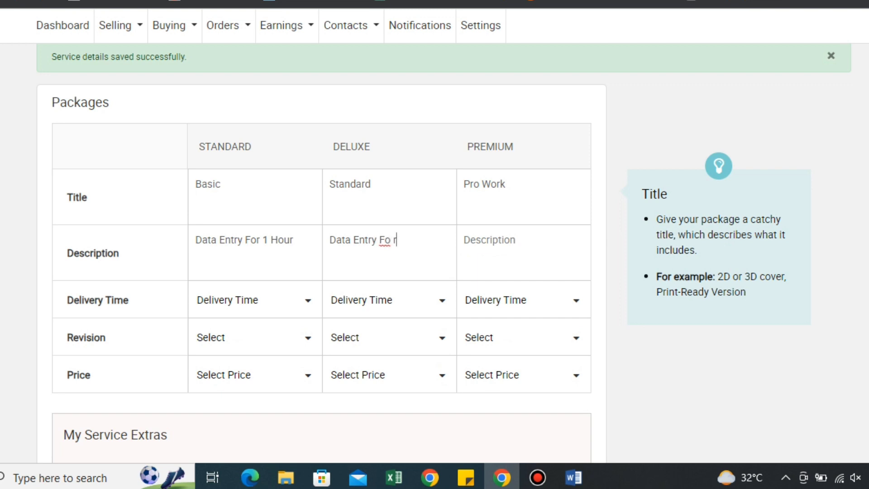
{"action": "type", "text": " r 2 Ho"}
{"action": "type", "text": "ur"}
Step: Enter "Data Entry For 3 Hour" as the Premium package's description
{"action": "type", "text": "Dta"}
{"action": "key", "text": "BackSpace"}
{"action": "key", "text": "BackSpace"}
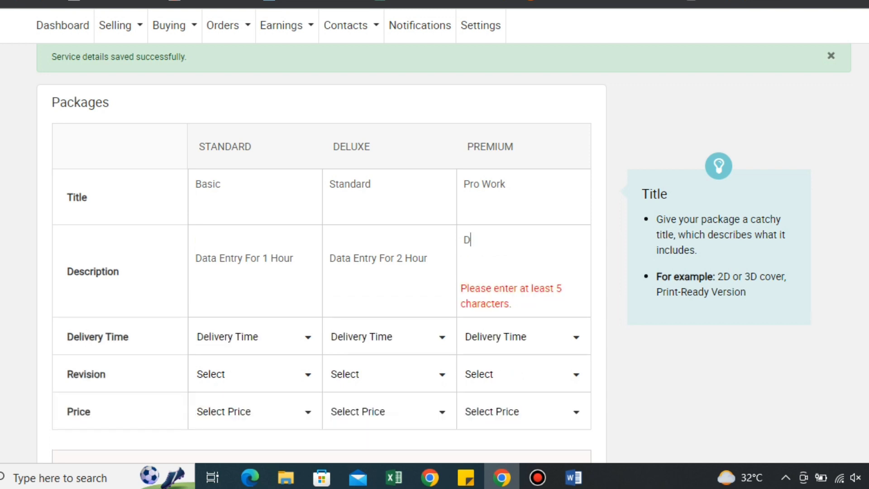
{"action": "type", "text": "ata Entry"}
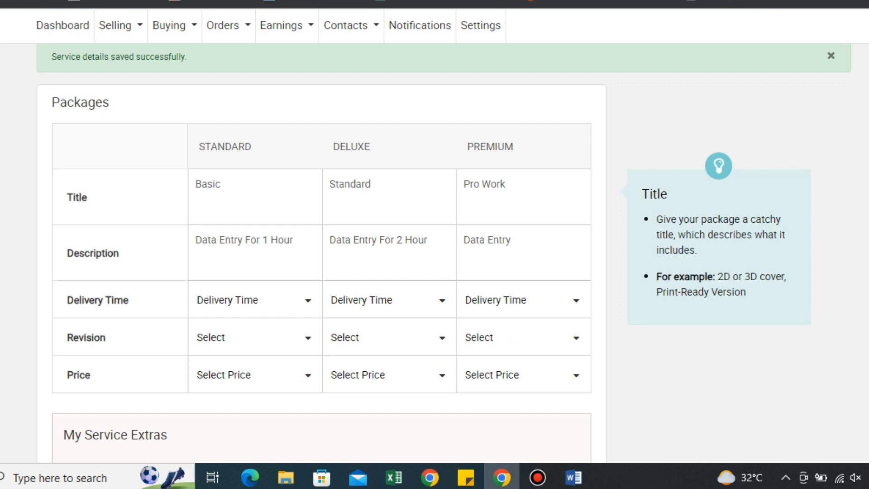
{"action": "type", "text": " o For 3 Hour"}
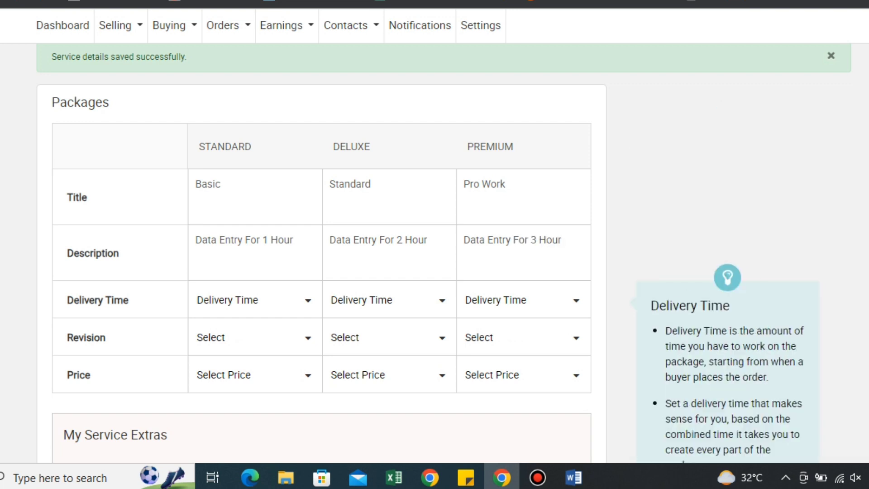
Step: Set the delivery time to 1 day for Standard, 2 days for Deluxe and 4 days for Premium
{"action": "left_click", "coordinate": [255, 300]}
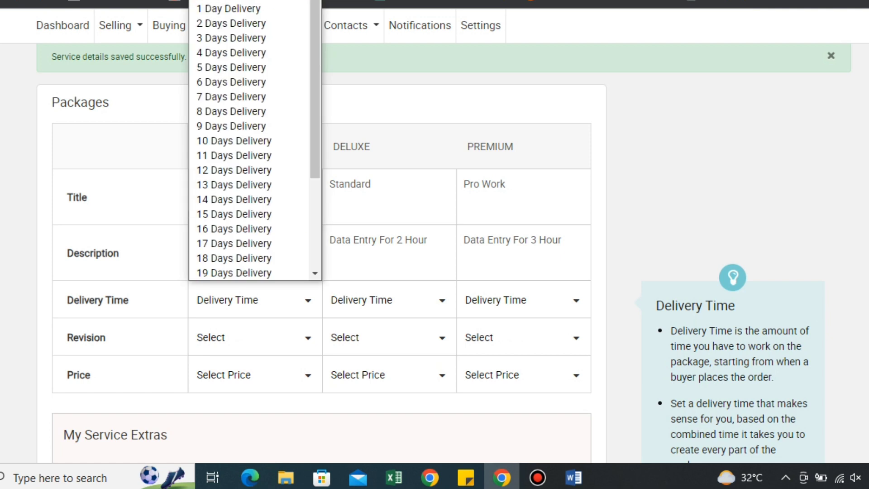
{"action": "left_click", "coordinate": [229, 9]}
{"action": "left_click", "coordinate": [384, 300]}
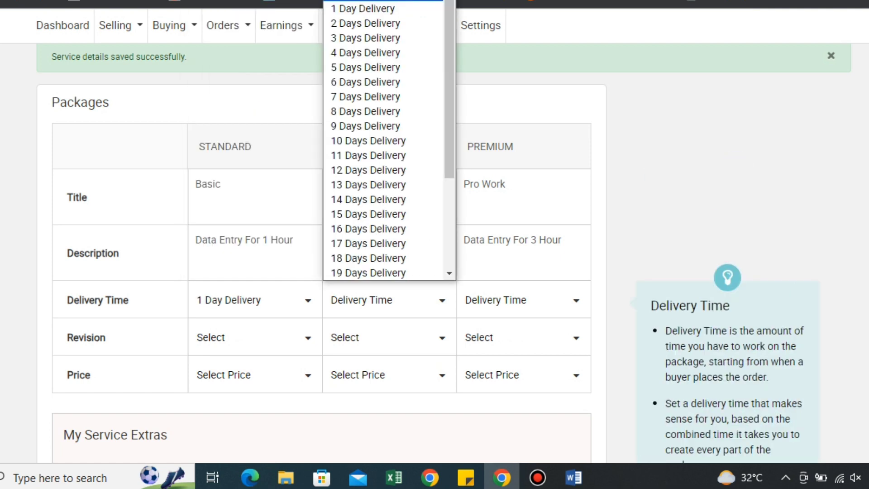
{"action": "left_click", "coordinate": [385, 21]}
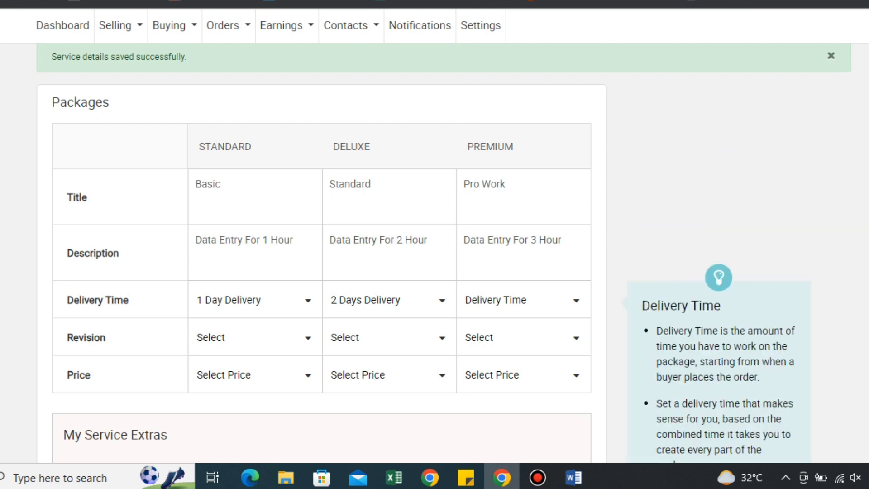
{"action": "scroll", "coordinate": [317, 226], "scroll_direction": "down", "scroll_amount": 2}
{"action": "left_click", "coordinate": [520, 226]}
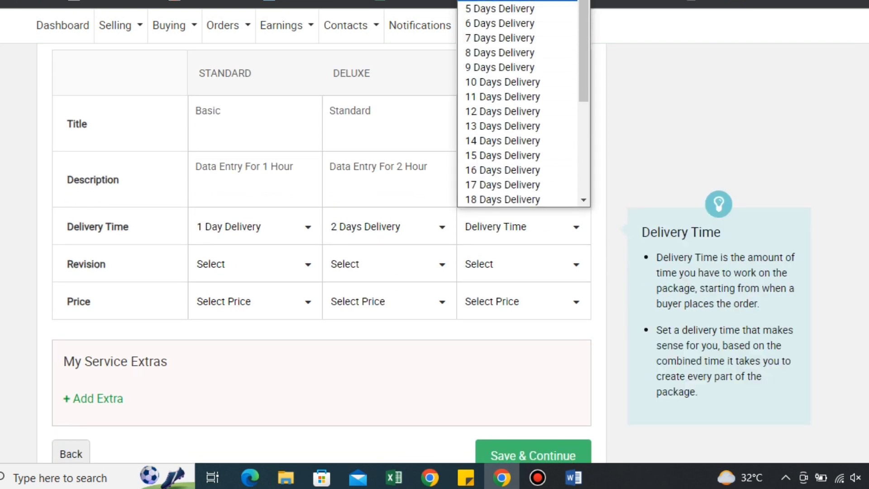
{"action": "left_click", "coordinate": [499, 1]}
Step: Set the revisions to Unlimited for the Standard, Deluxe and Premium packages
{"action": "scroll", "coordinate": [407, 226], "scroll_direction": "down", "scroll_amount": 2}
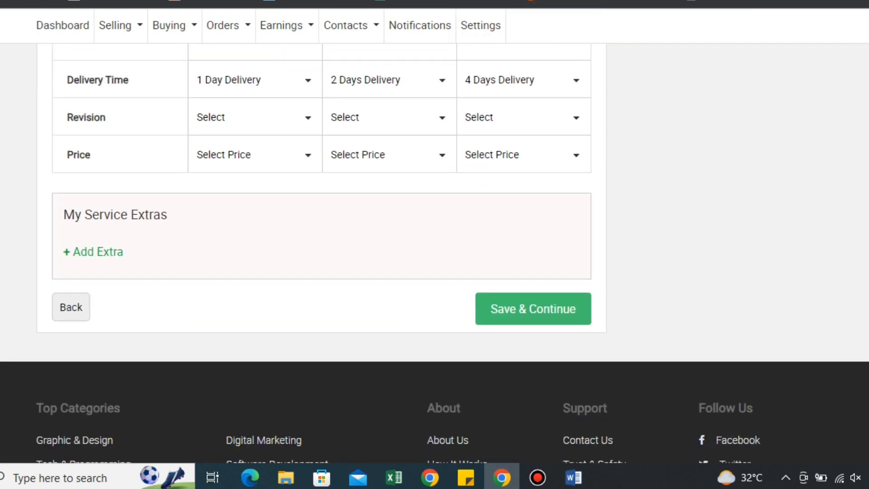
{"action": "left_click", "coordinate": [253, 117]}
{"action": "left_click", "coordinate": [244, 304]}
{"action": "left_click", "coordinate": [389, 117]}
{"action": "left_click", "coordinate": [349, 303]}
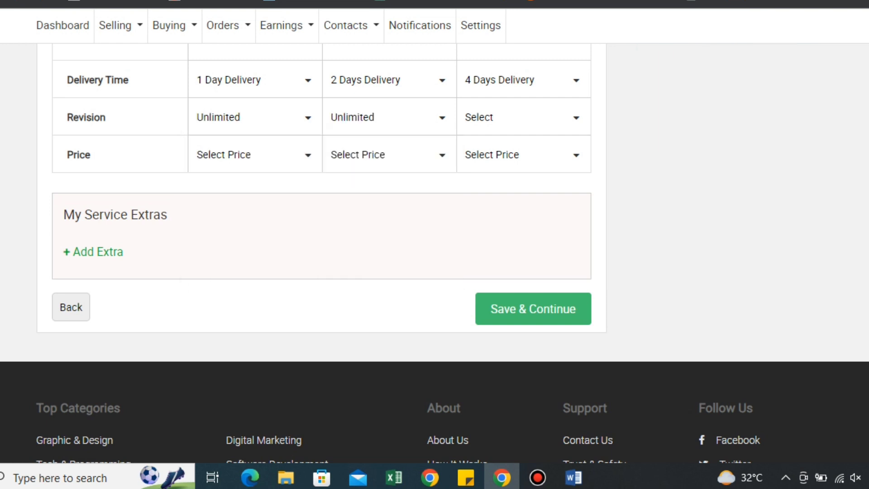
{"action": "left_click", "coordinate": [523, 117]}
{"action": "left_click", "coordinate": [484, 304]}
Step: Price the Standard package at $5, Deluxe at $10 and Premium at $15, and save the pricing to continue
{"action": "left_click", "coordinate": [253, 155]}
{"action": "left_click", "coordinate": [205, 195]}
{"action": "left_click", "coordinate": [389, 155]}
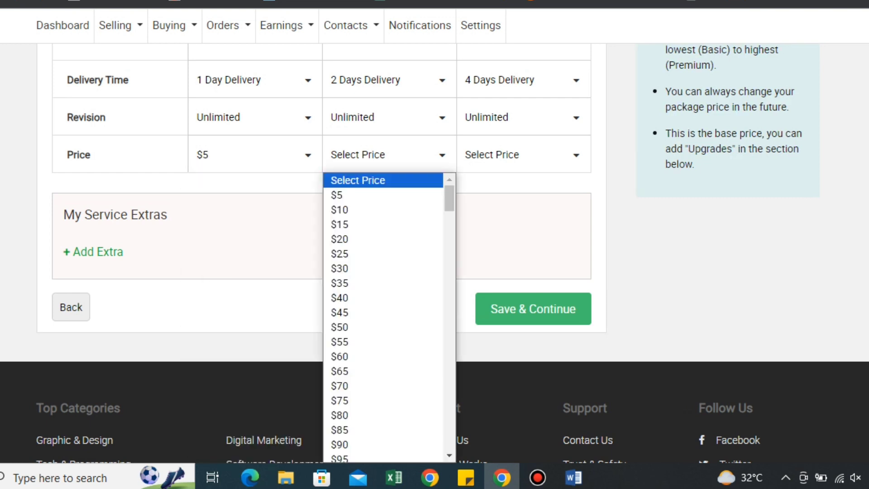
{"action": "left_click", "coordinate": [339, 209]}
{"action": "left_click", "coordinate": [523, 155]}
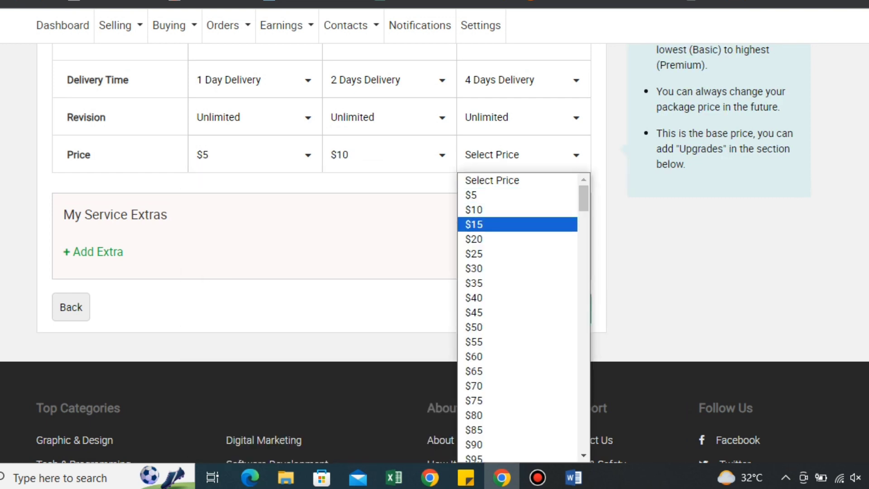
{"action": "left_click", "coordinate": [480, 223]}
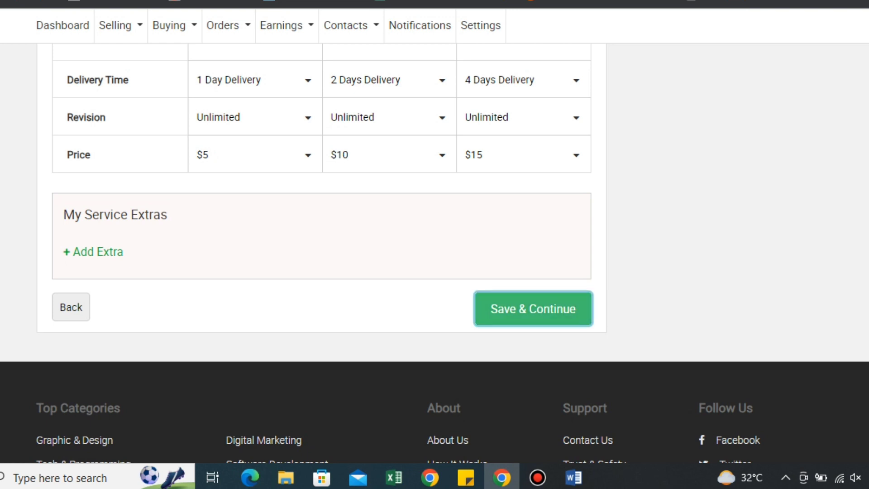
{"action": "left_click", "coordinate": [532, 309]}
Step: Paste the prepared data entry and virtual assistant text into the service description
{"action": "scroll", "coordinate": [435, 226], "scroll_direction": "up", "scroll_amount": 3}
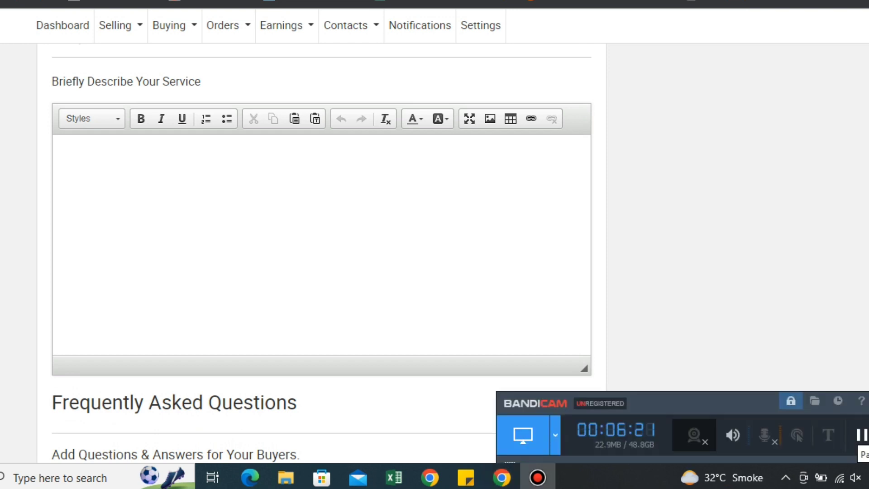
{"action": "left_click", "coordinate": [868, 400]}
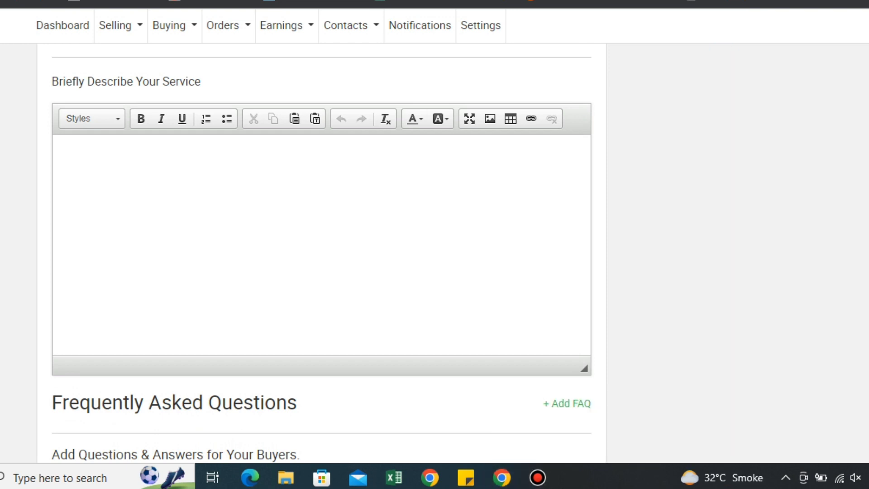
{"action": "left_click", "coordinate": [501, 477]}
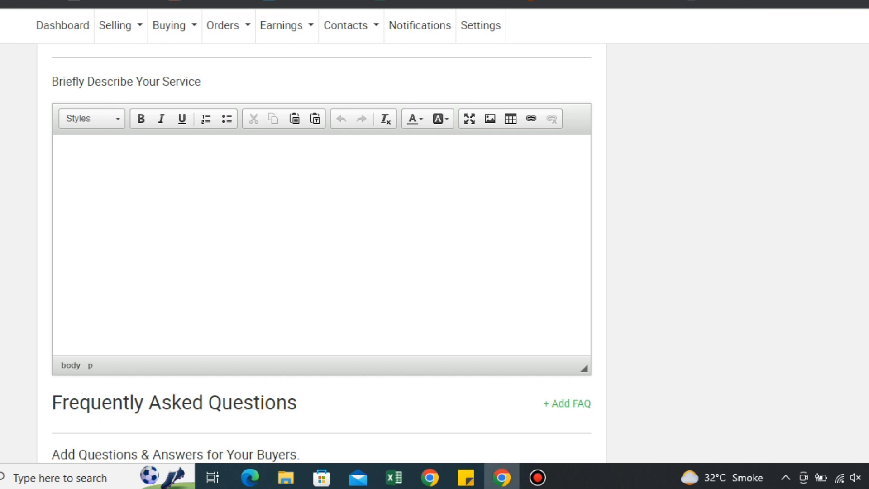
{"action": "left_click", "coordinate": [538, 477]}
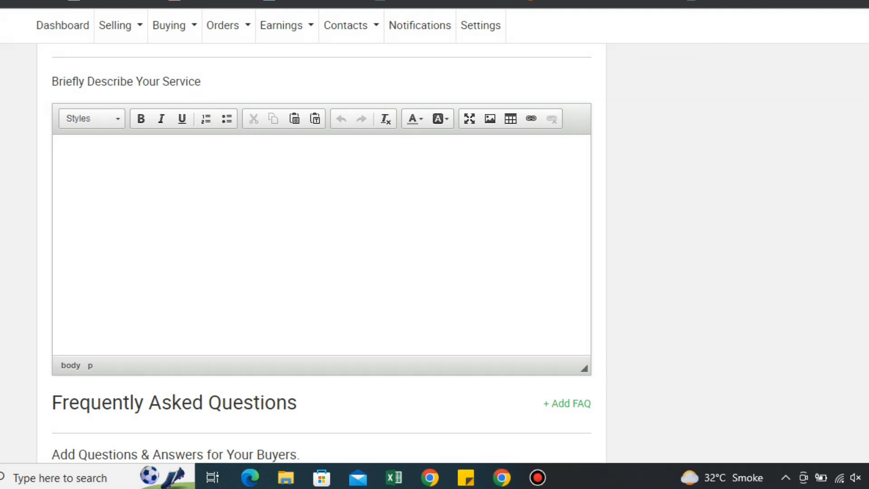
{"action": "key", "text": "ctrl+v"}
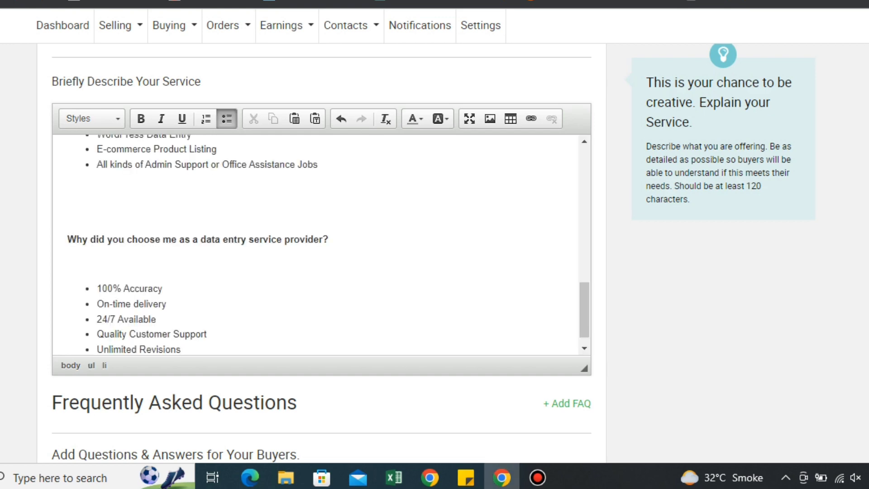
Step: Review the pasted service description from its introduction through to the closing list of reasons to hire
{"action": "scroll", "coordinate": [316, 244], "scroll_direction": "up", "scroll_amount": 10}
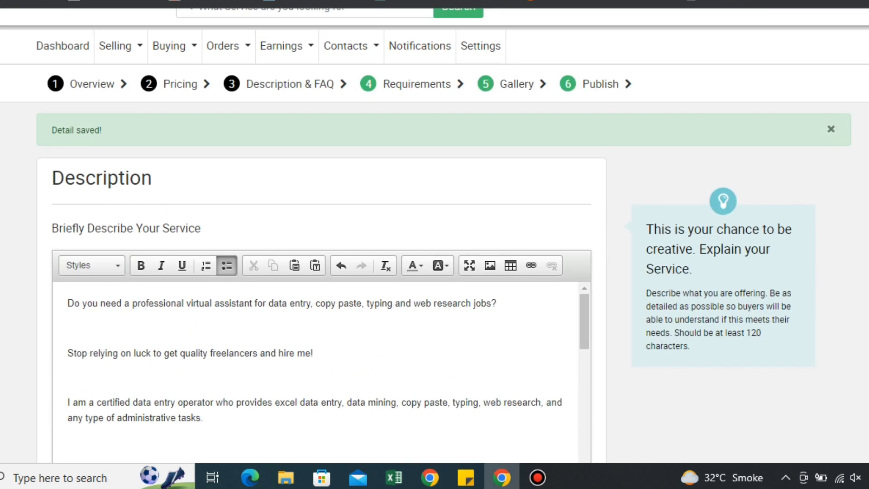
{"action": "scroll", "coordinate": [317, 203], "scroll_direction": "down", "scroll_amount": 8}
{"action": "scroll", "coordinate": [317, 204], "scroll_direction": "down", "scroll_amount": 6}
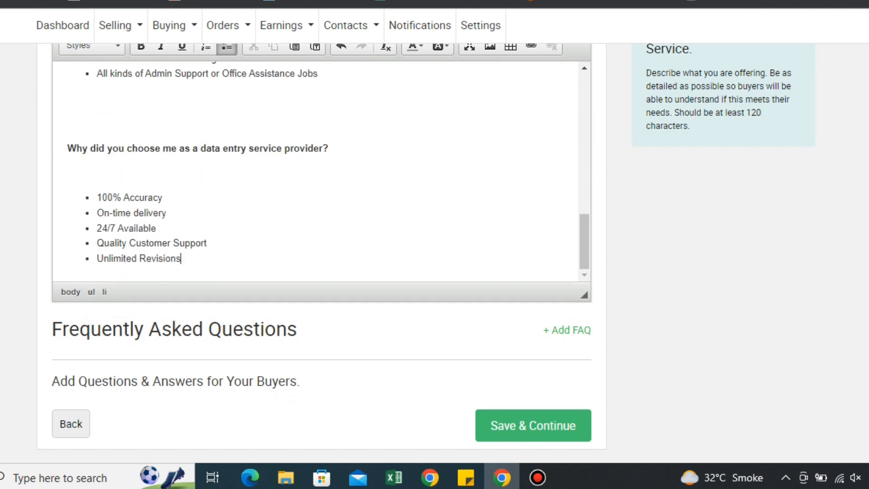
{"action": "scroll", "coordinate": [317, 204], "scroll_direction": "down", "scroll_amount": 5}
{"action": "scroll", "coordinate": [316, 203], "scroll_direction": "up", "scroll_amount": 7}
{"action": "scroll", "coordinate": [317, 331], "scroll_direction": "up", "scroll_amount": 10}
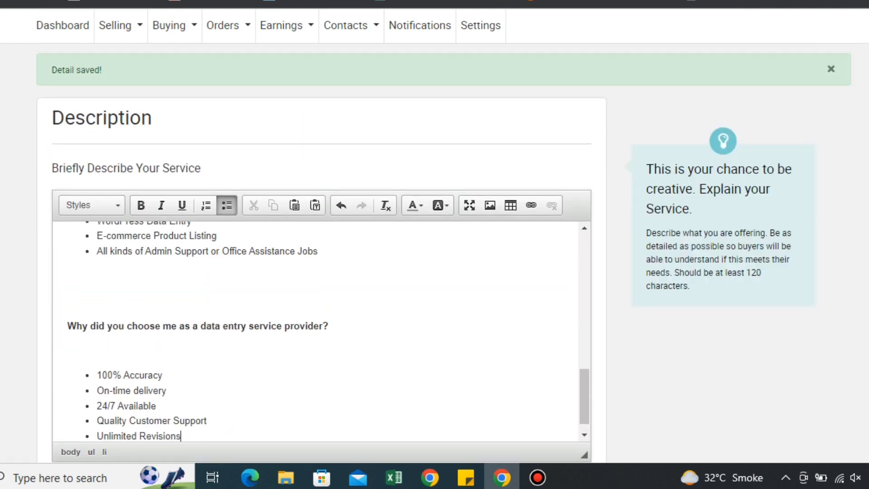
{"action": "scroll", "coordinate": [316, 330], "scroll_direction": "down", "scroll_amount": 8}
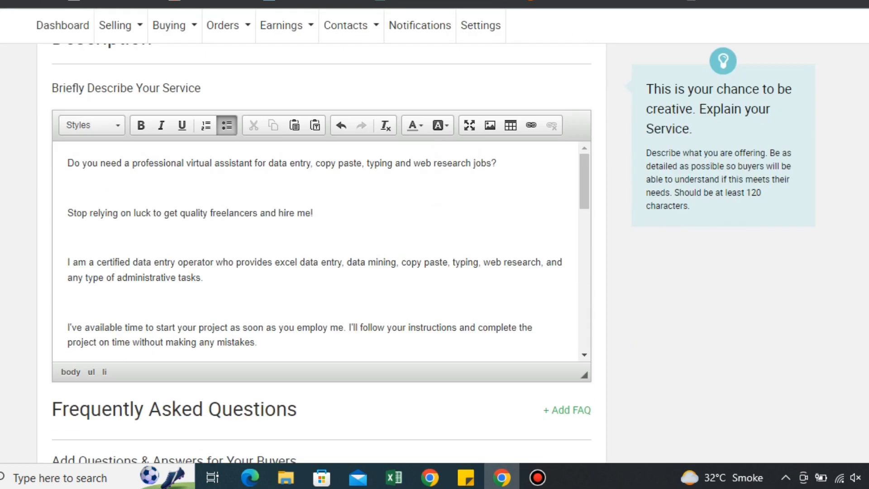
{"action": "scroll", "coordinate": [316, 244], "scroll_direction": "up", "scroll_amount": 2}
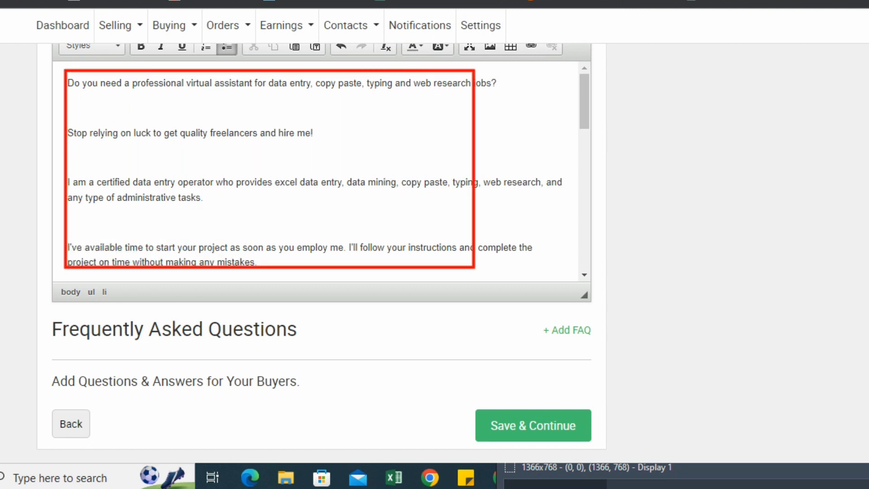
{"action": "scroll", "coordinate": [321, 172], "scroll_direction": "down", "scroll_amount": 9}
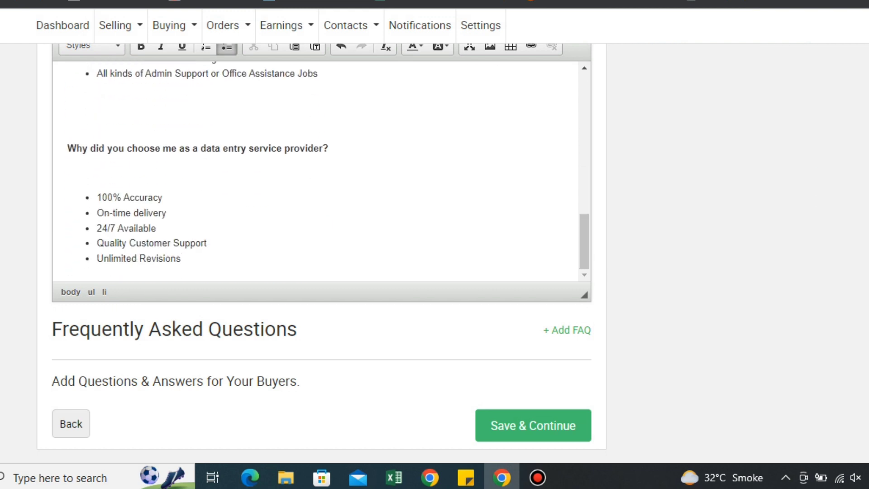
Step: Save the service description without adding any FAQ and continue to the buyer requirements
{"action": "left_click", "coordinate": [533, 425]}
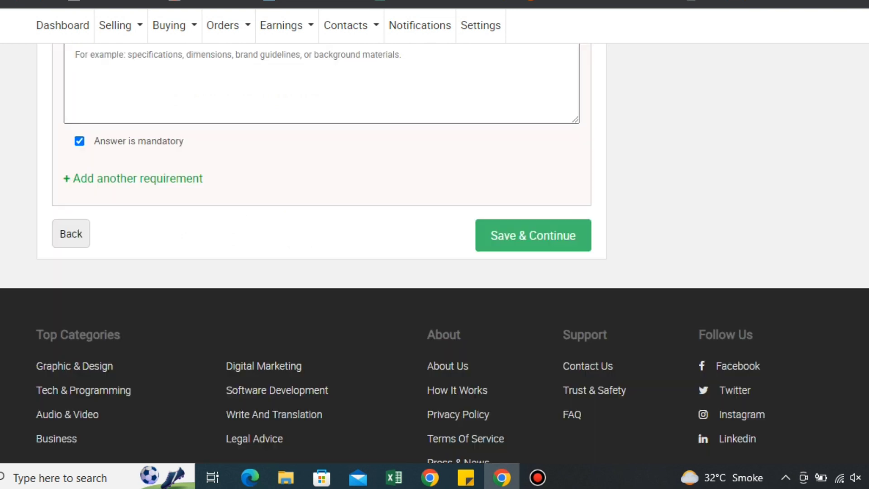
{"action": "scroll", "coordinate": [435, 244], "scroll_direction": "up", "scroll_amount": 2}
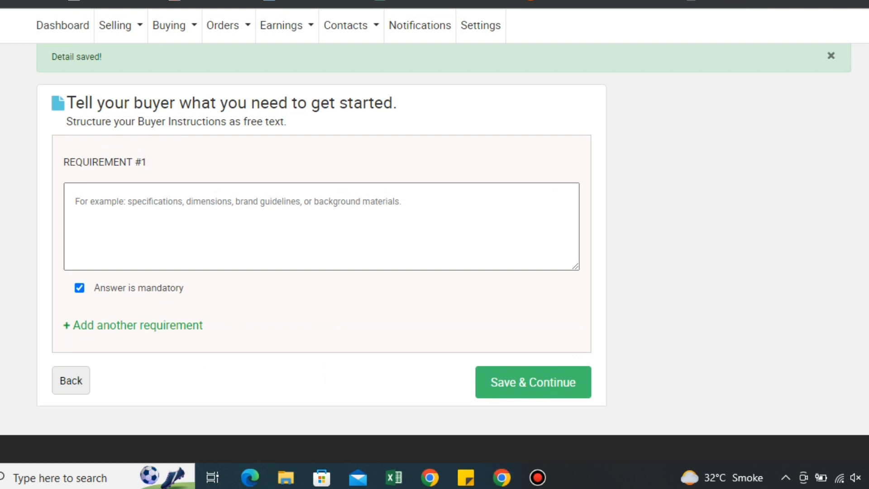
{"action": "left_click", "coordinate": [538, 477]}
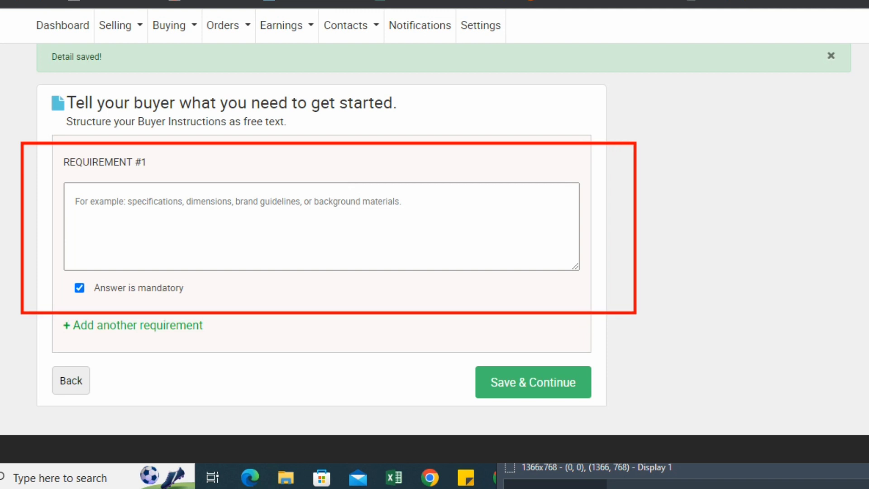
Step: Enter "Inbox before order for good understanding" as mandatory requirement #1 and save the buyer requirements
{"action": "left_click", "coordinate": [76, 201]}
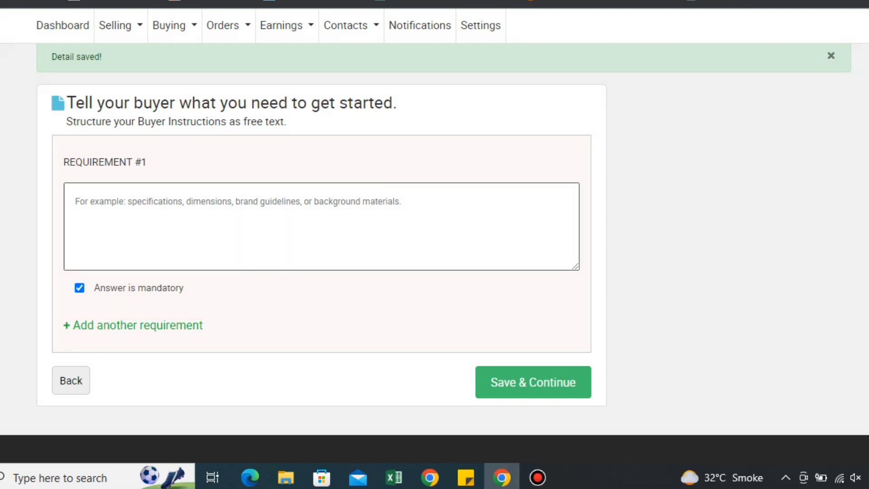
{"action": "type", "text": "In"}
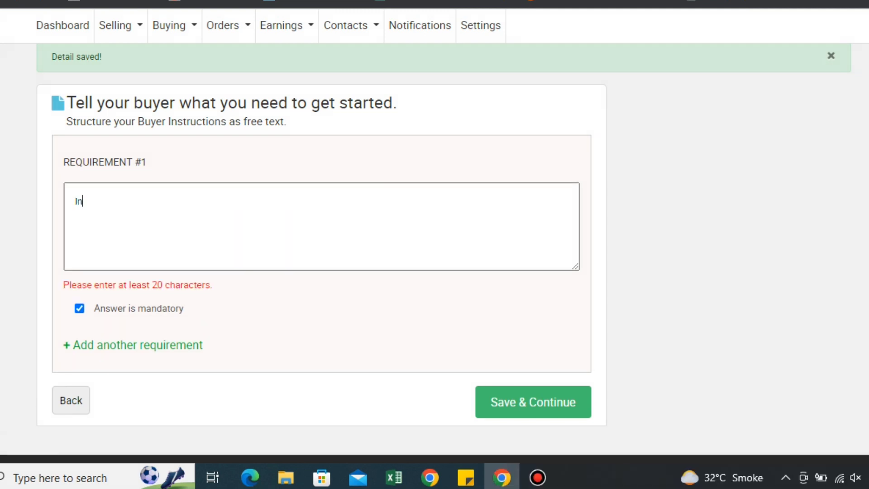
{"action": "type", "text": "box before"}
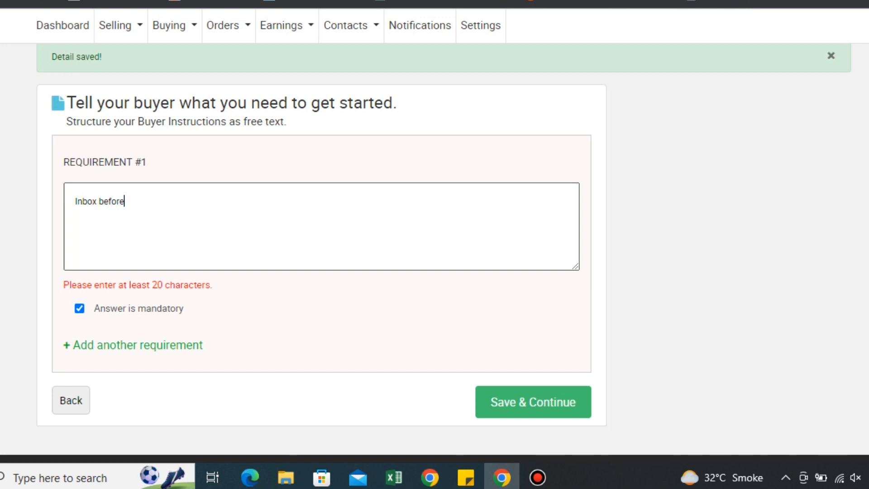
{"action": "type", "text": " order for "}
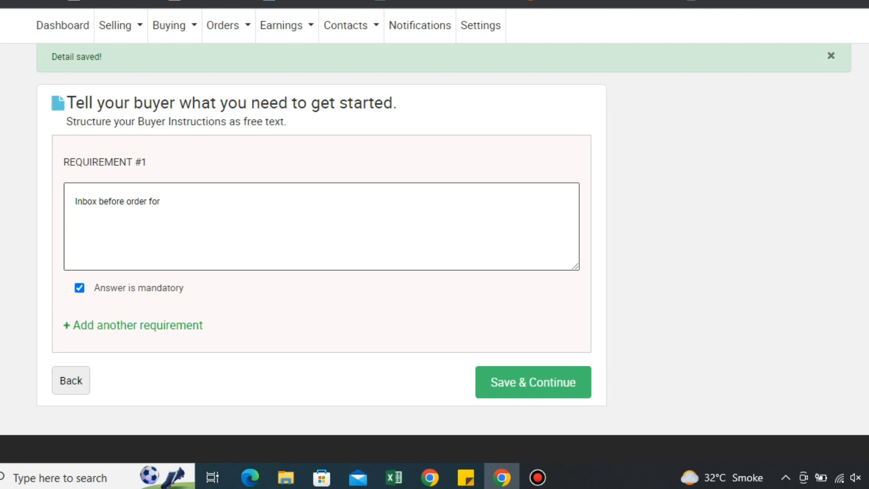
{"action": "type", "text": "good understanding"}
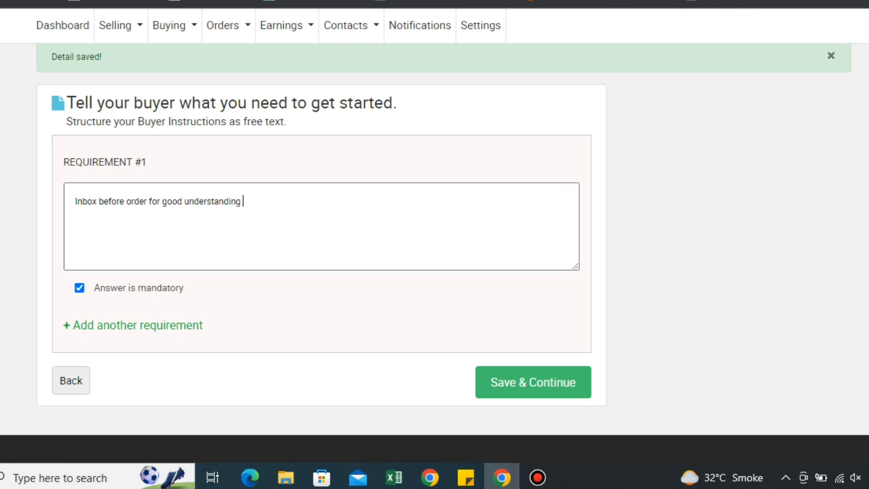
{"action": "left_click", "coordinate": [533, 382]}
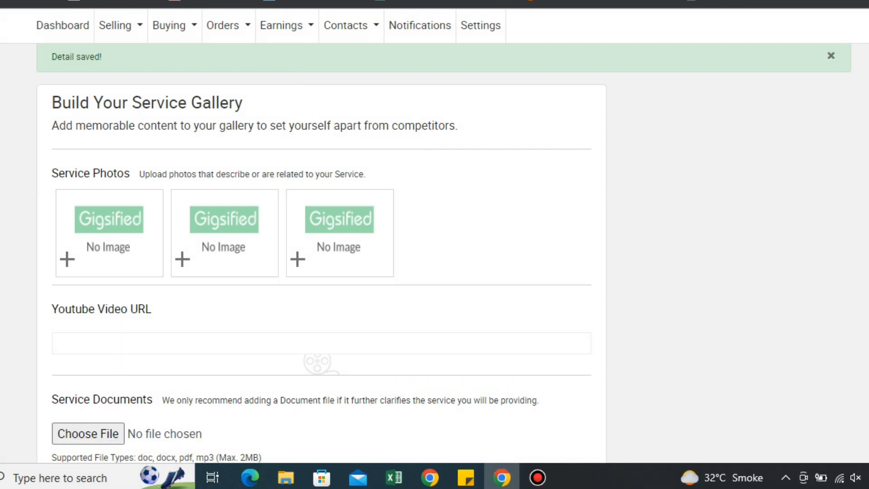
Step: Upload the "Online" image from the desktop as the first service photo and save the gallery
{"action": "scroll", "coordinate": [317, 226], "scroll_direction": "down", "scroll_amount": 5}
{"action": "scroll", "coordinate": [317, 226], "scroll_direction": "up", "scroll_amount": 3}
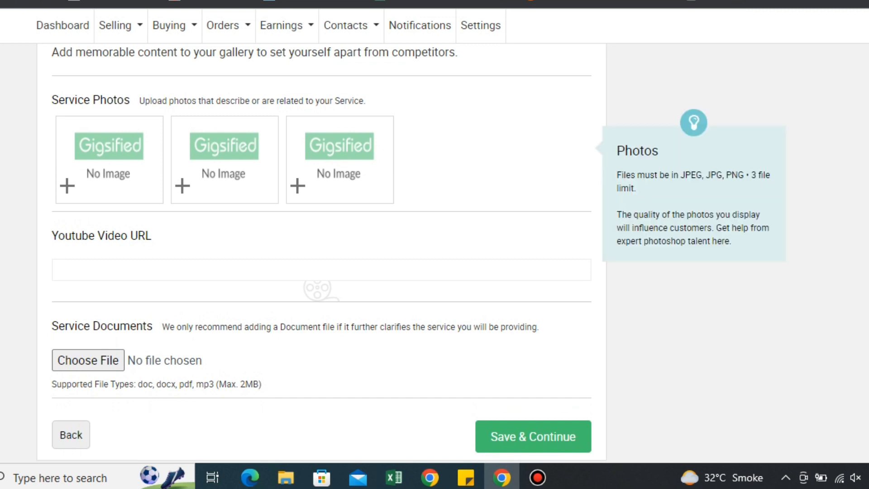
{"action": "left_click", "coordinate": [67, 185]}
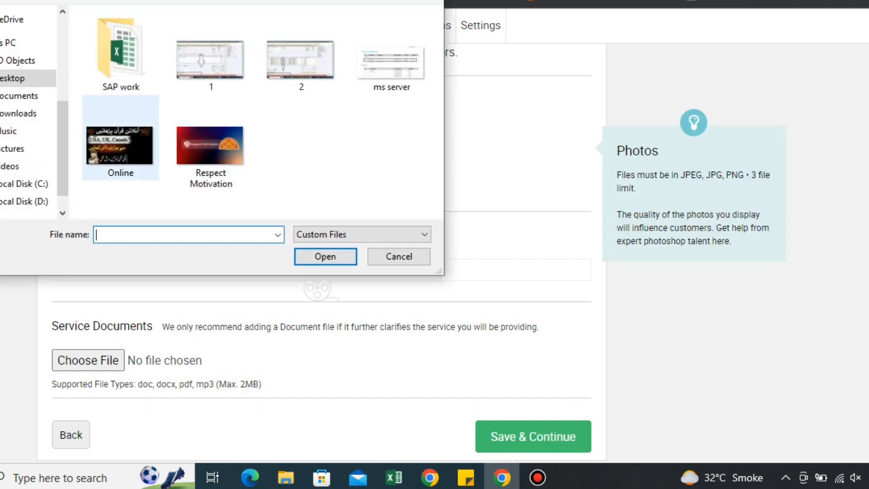
{"action": "double_click", "coordinate": [120, 145]}
{"action": "scroll", "coordinate": [316, 227], "scroll_direction": "down", "scroll_amount": 2}
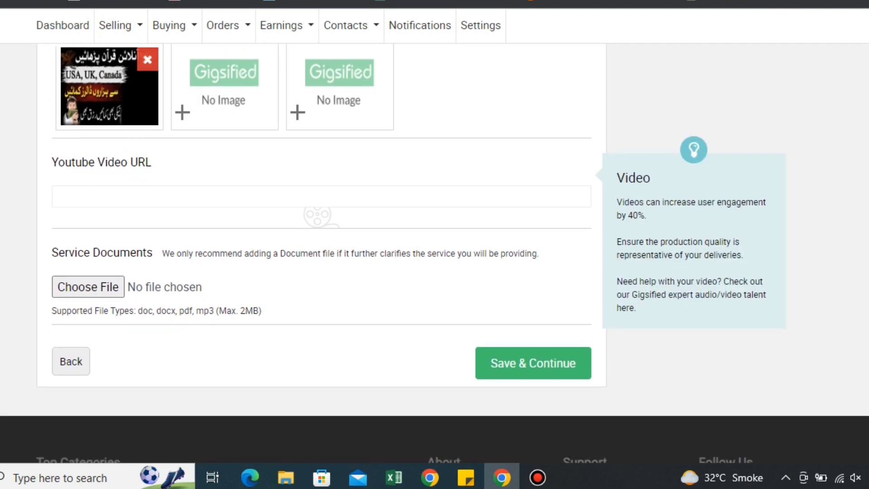
{"action": "scroll", "coordinate": [321, 208], "scroll_direction": "up", "scroll_amount": 3}
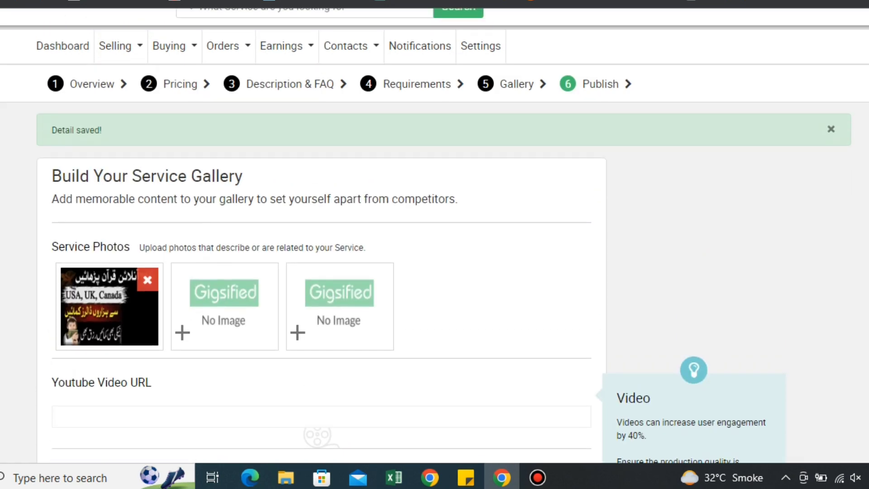
{"action": "scroll", "coordinate": [317, 226], "scroll_direction": "down", "scroll_amount": 5}
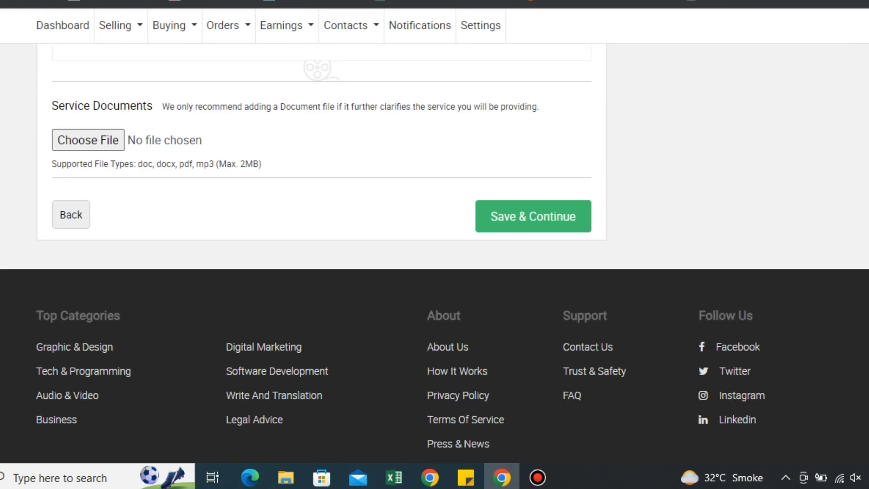
{"action": "left_click", "coordinate": [533, 216]}
Step: Save and publish the completed data entry service
{"action": "scroll", "coordinate": [321, 227], "scroll_direction": "up", "scroll_amount": 3}
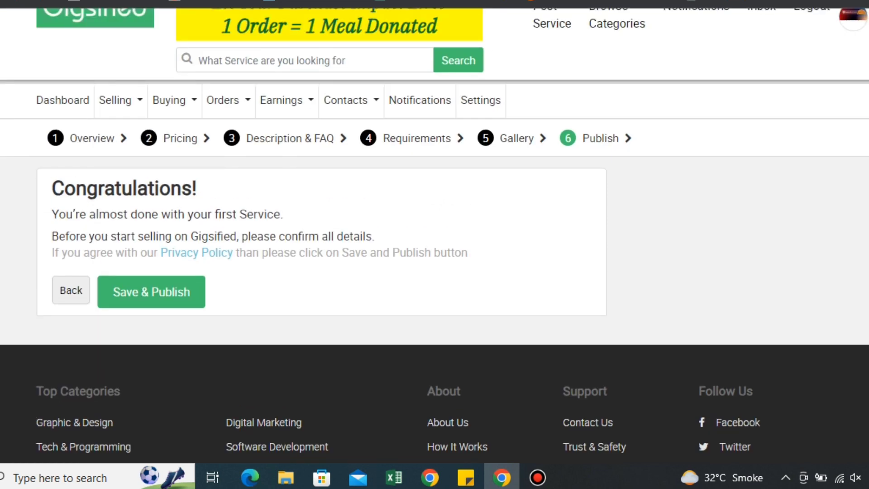
{"action": "left_click", "coordinate": [151, 292]}
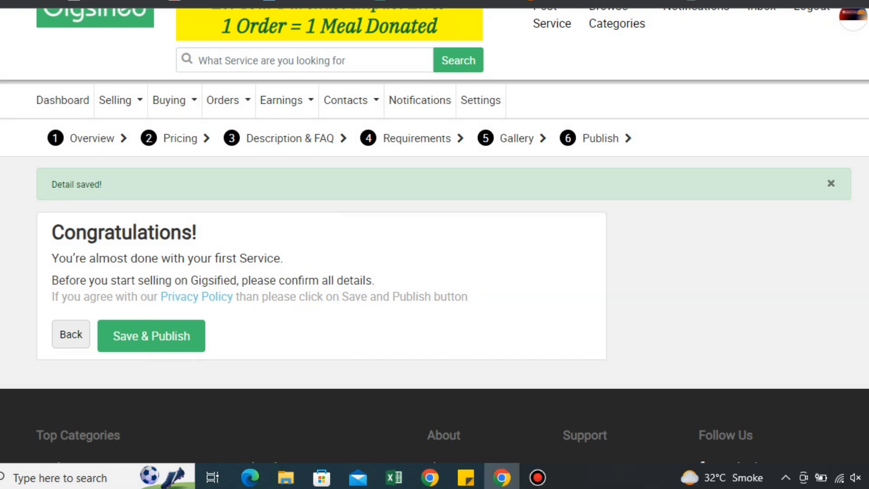
{"action": "scroll", "coordinate": [434, 244], "scroll_direction": "down", "scroll_amount": 2}
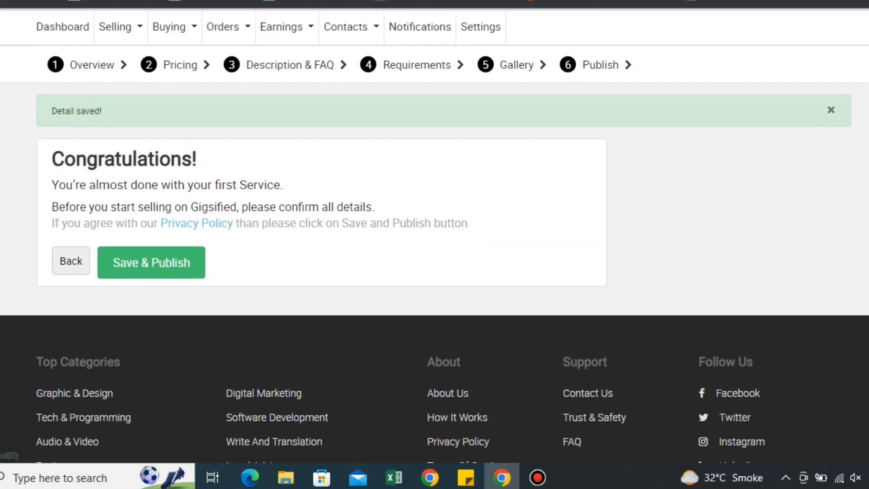